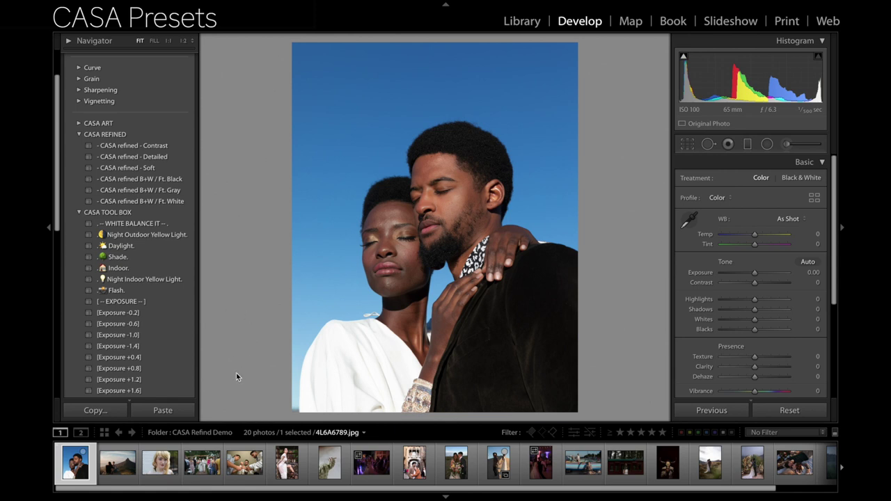
Step: Apply the CASA Tool Box Dessert Sand Grain preset to couple portrait 4L6A6789.jpg
{"action": "scroll", "coordinate": [137, 479], "scroll_direction": "down", "scroll_amount": 2}
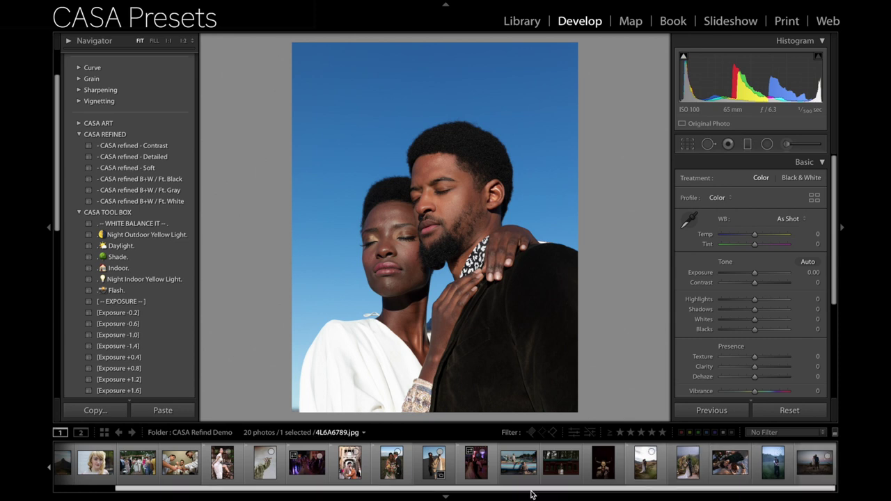
{"action": "scroll", "coordinate": [532, 474], "scroll_direction": "up", "scroll_amount": 2}
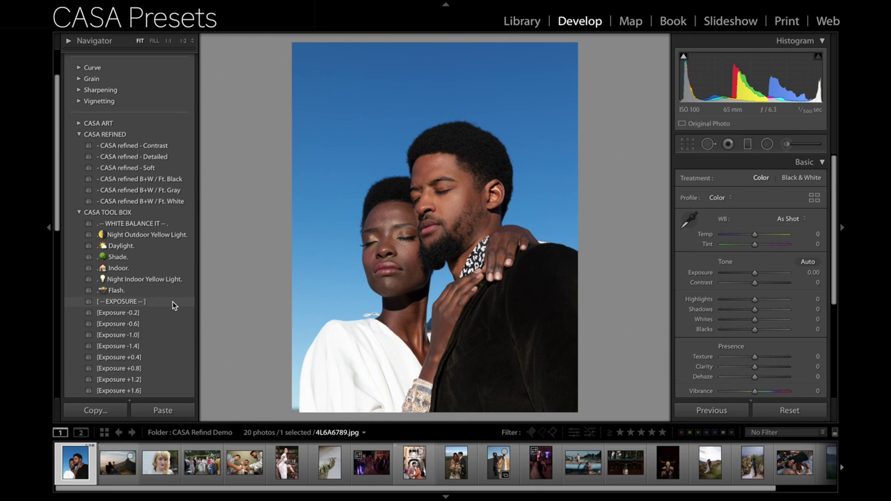
{"action": "scroll", "coordinate": [173, 302], "scroll_direction": "down", "scroll_amount": 1}
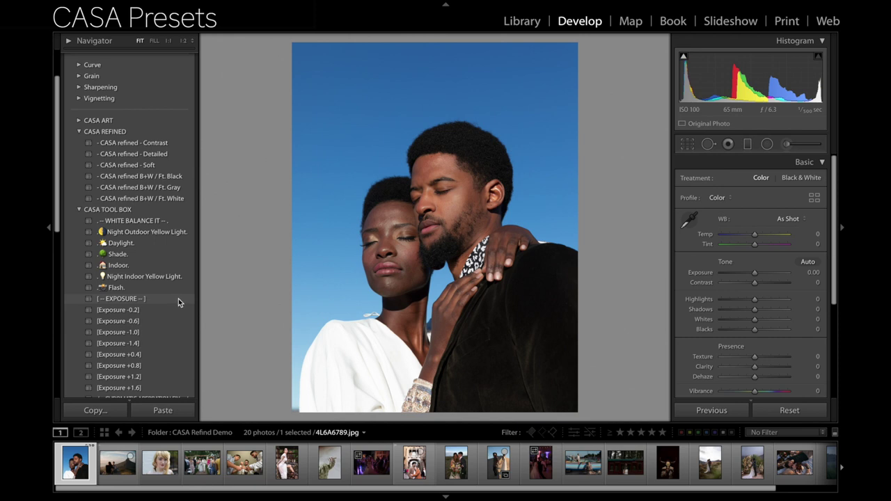
{"action": "scroll", "coordinate": [178, 299], "scroll_direction": "down", "scroll_amount": 1}
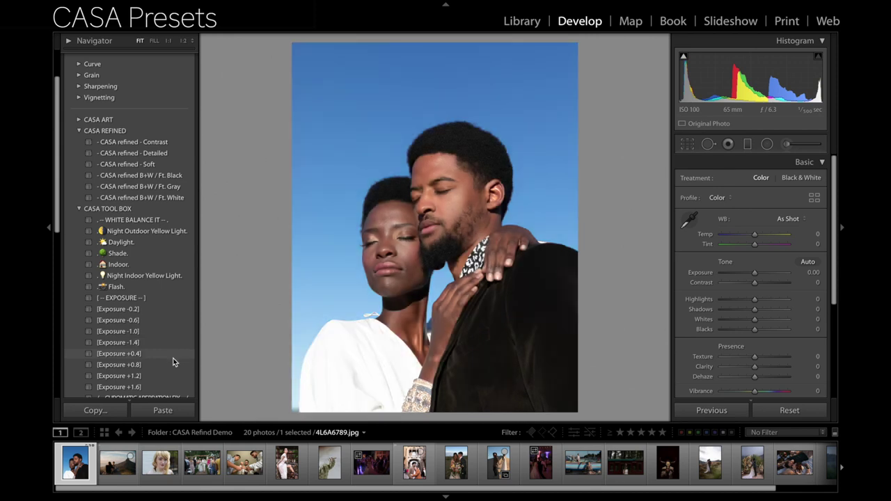
{"action": "scroll", "coordinate": [174, 381], "scroll_direction": "down", "scroll_amount": 2}
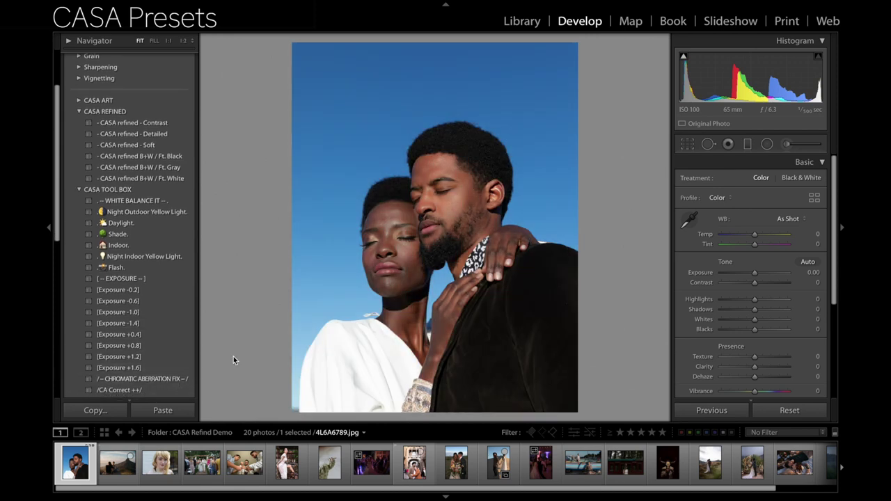
{"action": "scroll", "coordinate": [165, 353], "scroll_direction": "down", "scroll_amount": 1}
{"action": "scroll", "coordinate": [182, 351], "scroll_direction": "down", "scroll_amount": 4}
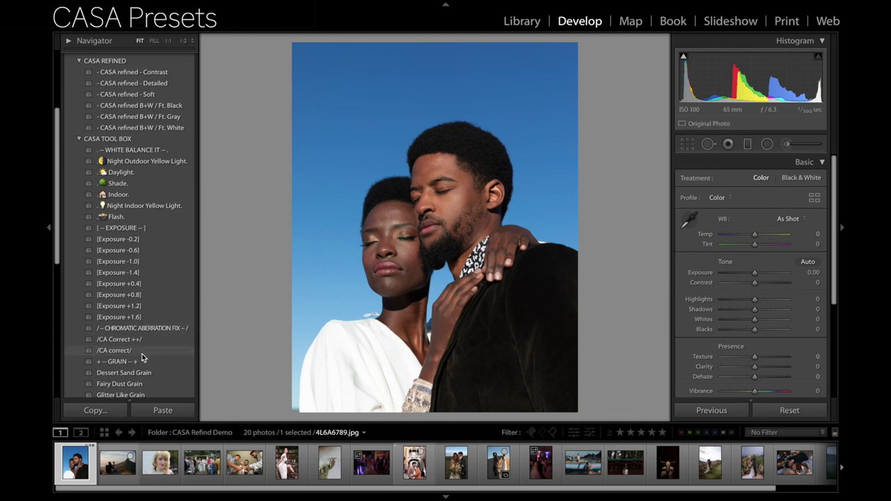
{"action": "scroll", "coordinate": [174, 363], "scroll_direction": "down", "scroll_amount": 3}
{"action": "scroll", "coordinate": [178, 324], "scroll_direction": "down", "scroll_amount": 1}
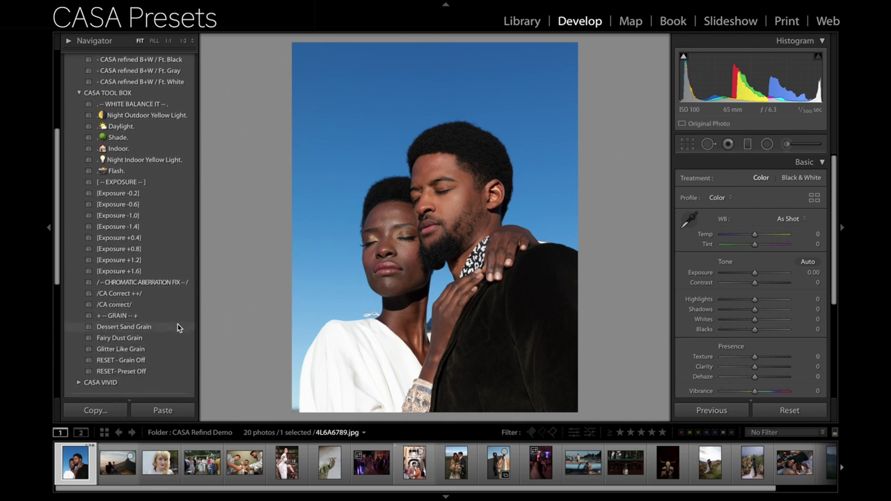
{"action": "scroll", "coordinate": [178, 324], "scroll_direction": "up", "scroll_amount": 1}
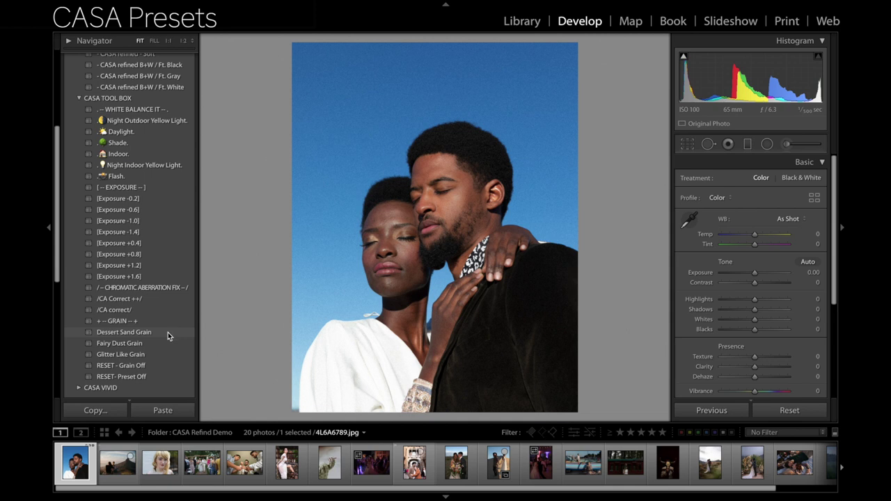
{"action": "left_click", "coordinate": [168, 331]}
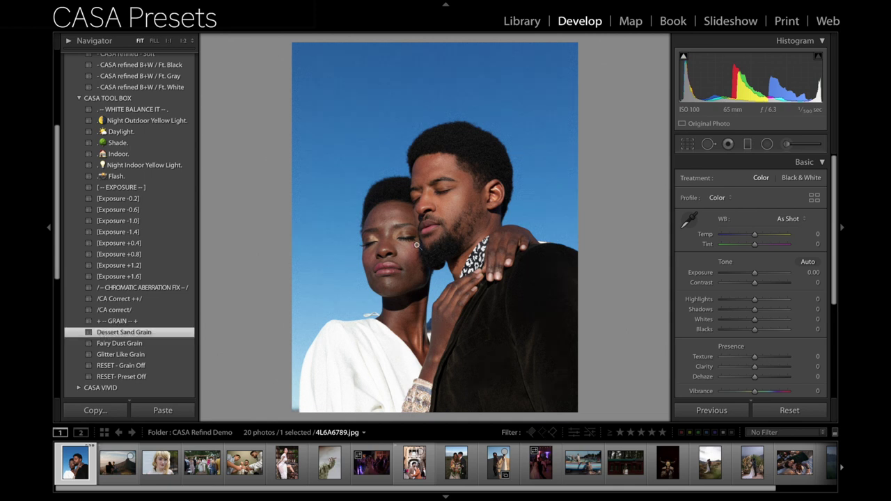
Step: Inspect the grain at 1:1 on the couple's faces, then apply RESET- Preset Off
{"action": "left_click", "coordinate": [435, 212]}
{"action": "left_click_drag", "start_coordinate": [363, 236], "coordinate": [423, 222]}
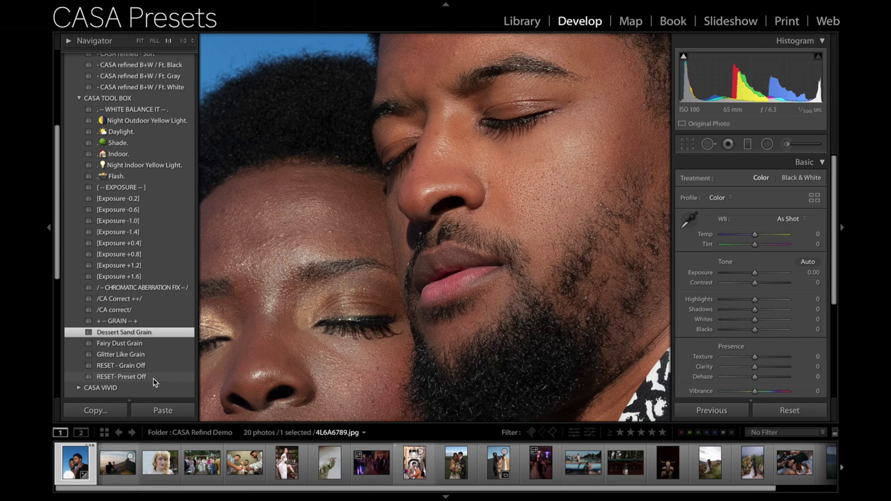
{"action": "left_click", "coordinate": [153, 379]}
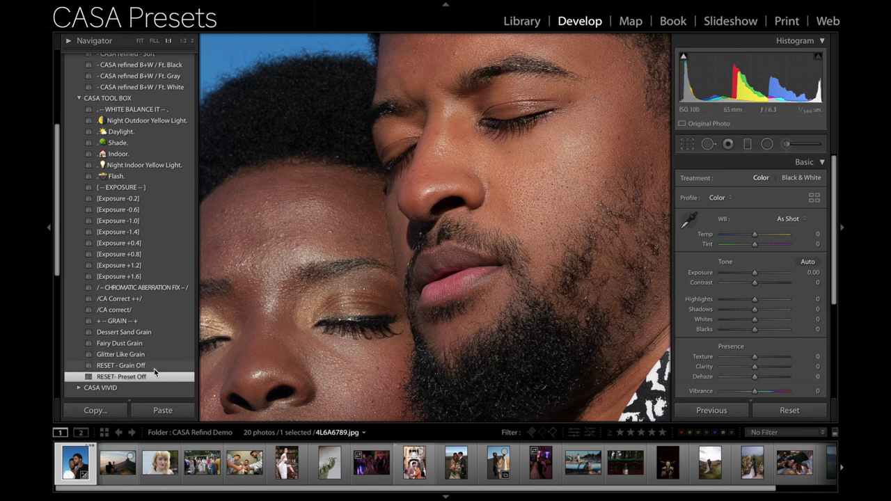
{"action": "scroll", "coordinate": [171, 118], "scroll_direction": "up", "scroll_amount": 5}
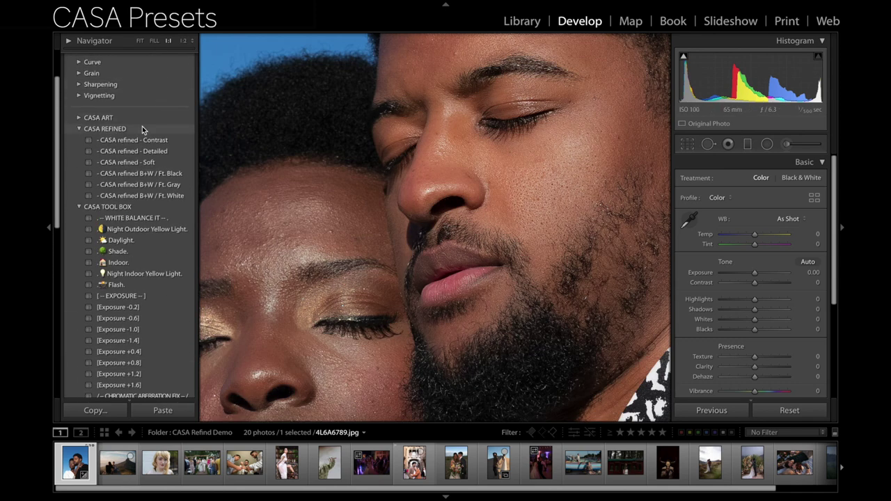
Step: Apply CASA refined - Soft, Daylight white balance and Exposure -0.2 to the couple portrait
{"action": "left_click", "coordinate": [144, 128]}
{"action": "left_click", "coordinate": [336, 171]}
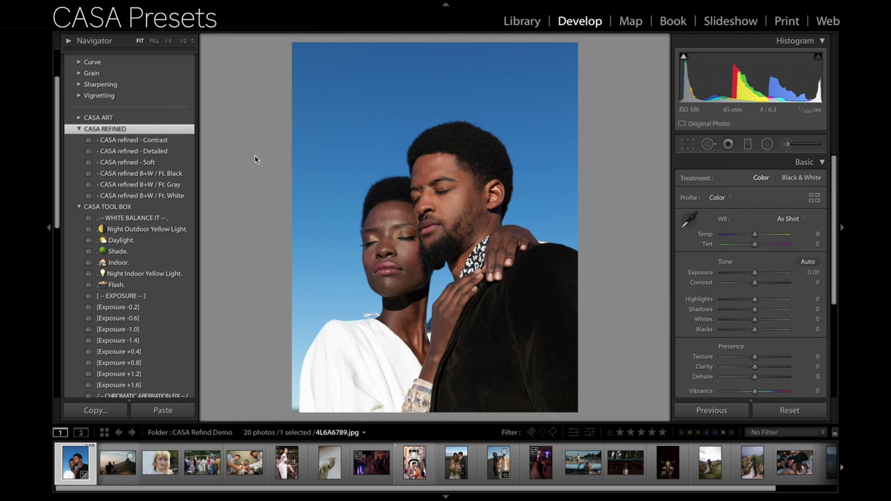
{"action": "left_click", "coordinate": [186, 162]}
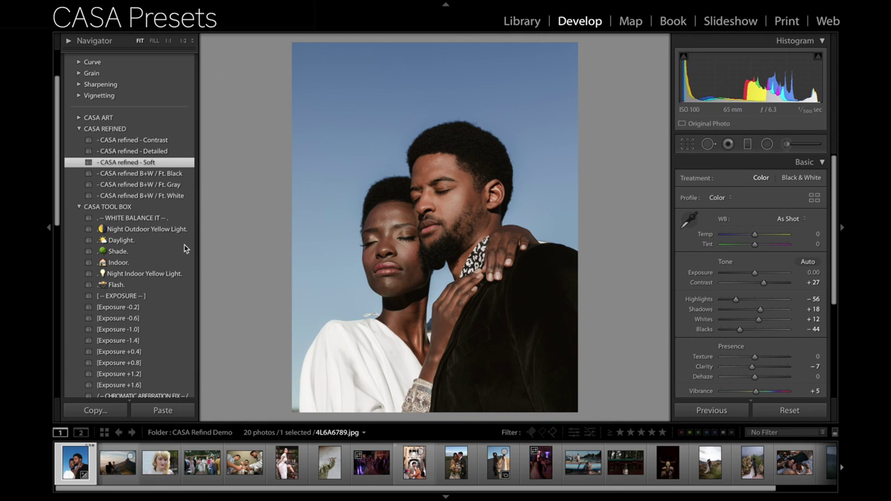
{"action": "left_click", "coordinate": [166, 244]}
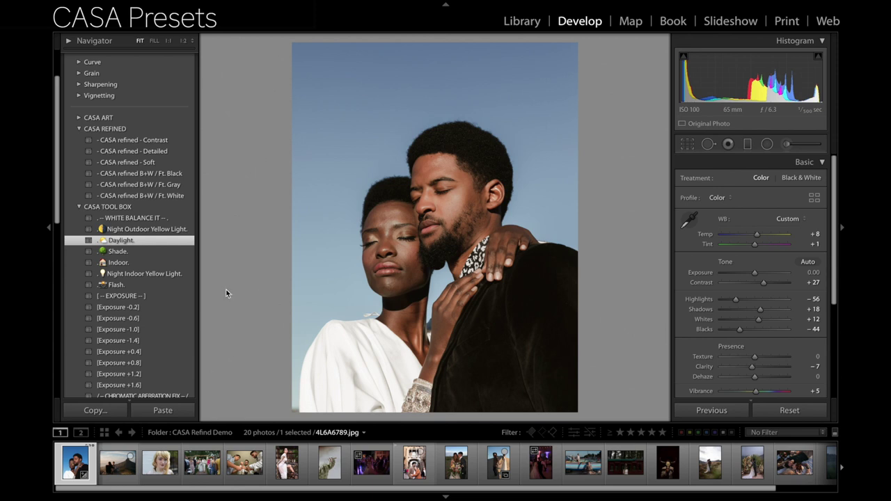
{"action": "left_click", "coordinate": [171, 306]}
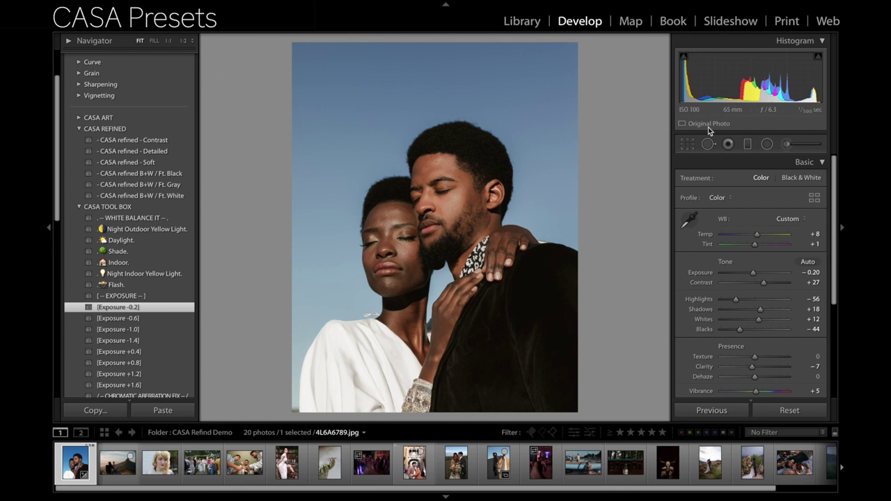
Step: Crop the portrait tighter from the top-right corner, then advance to the mountain photo
{"action": "left_click", "coordinate": [687, 143]}
{"action": "mouse_move", "coordinate": [580, 43]}
{"action": "left_mouse_down"}
{"action": "mouse_move", "coordinate": [562, 62]}
{"action": "mouse_move", "coordinate": [568, 57]}
{"action": "left_mouse_up"}
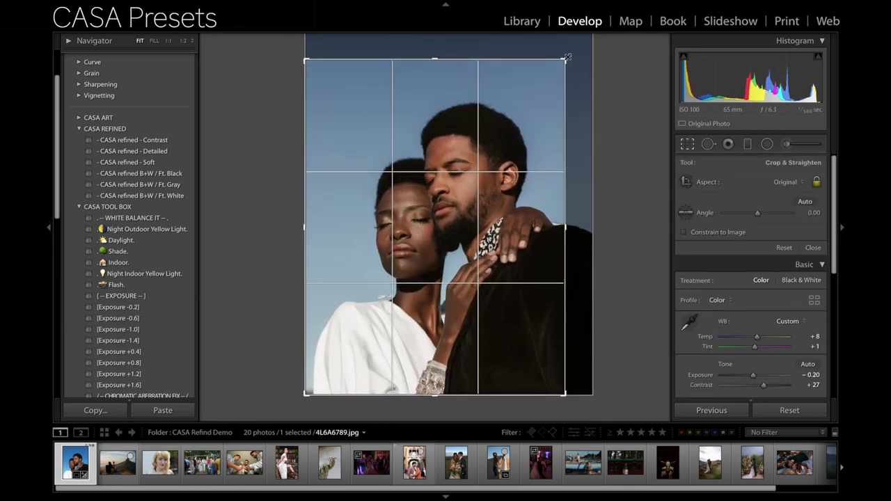
{"action": "key", "text": "Return"}
{"action": "key", "text": "Right"}
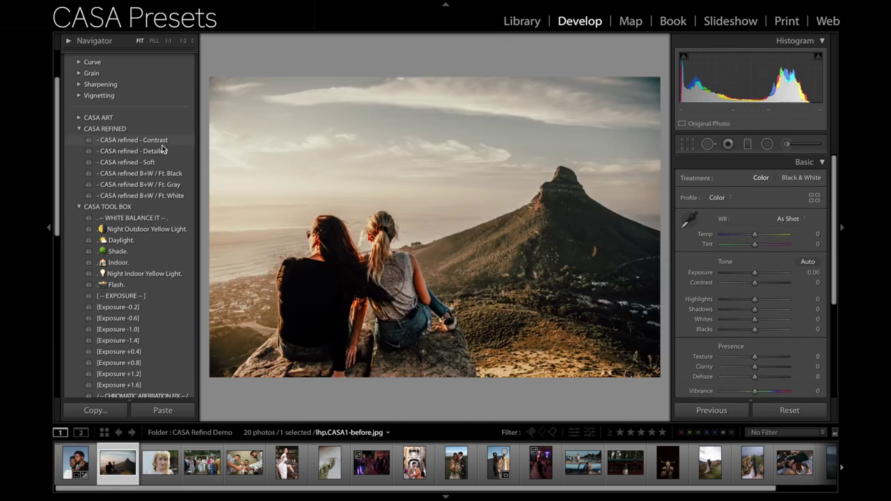
Step: Give mountain photo lhp.CASA1-before.jpg CASA refined - Soft and Exposure +0.4, then reopen the couple portrait
{"action": "left_click", "coordinate": [164, 162]}
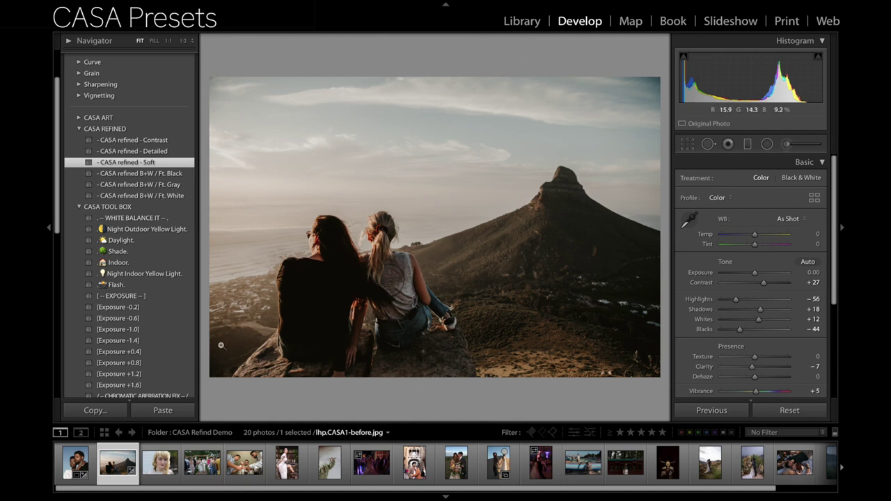
{"action": "left_click", "coordinate": [165, 354]}
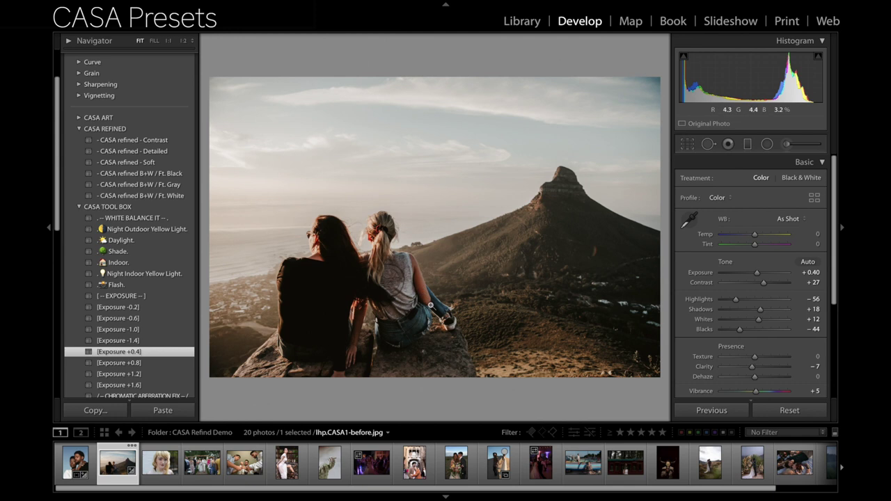
{"action": "left_click_drag", "start_coordinate": [430, 305], "coordinate": [420, 291]}
{"action": "left_click", "coordinate": [74, 465]}
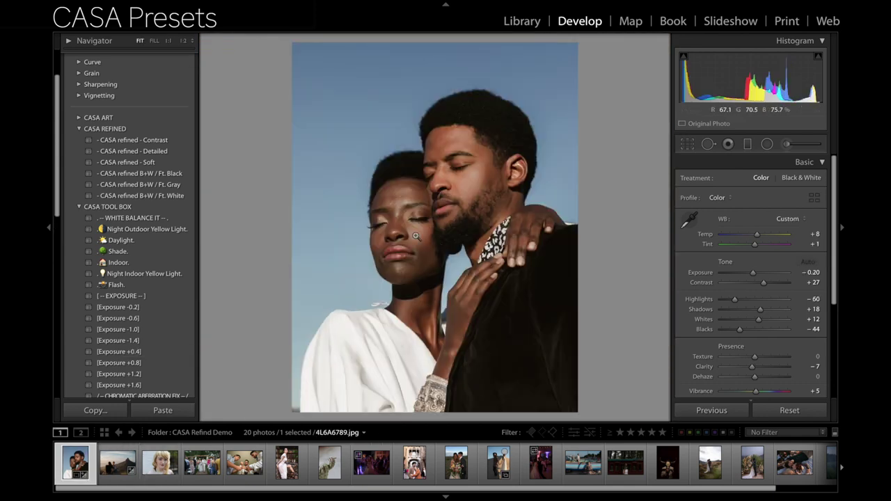
{"action": "left_click", "coordinate": [470, 189]}
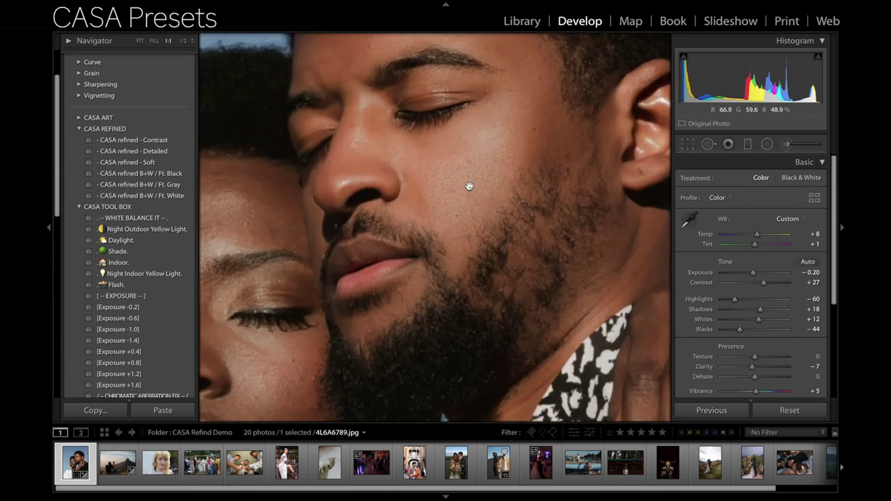
{"action": "left_click", "coordinate": [470, 188]}
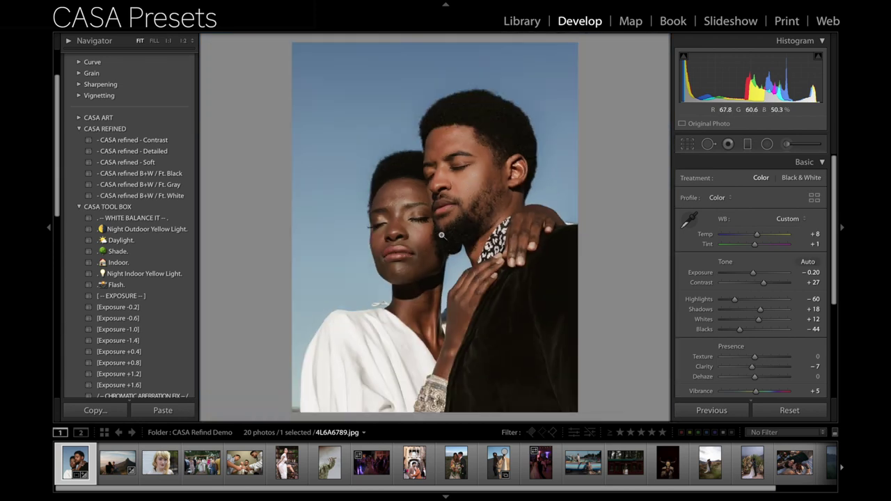
{"action": "left_click", "coordinate": [120, 463]}
{"action": "left_click", "coordinate": [124, 466]}
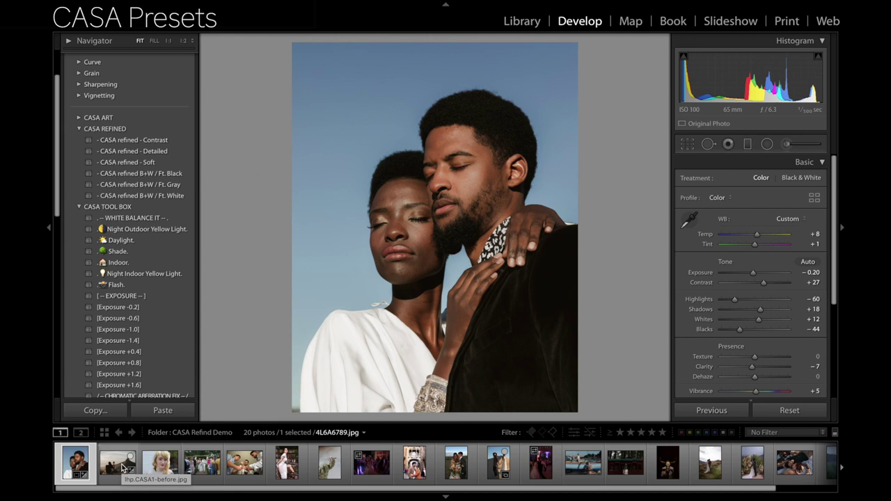
Step: Flip between the couple and mountain photos, comparing the couple portrait with its Before view
{"action": "left_click", "coordinate": [122, 468]}
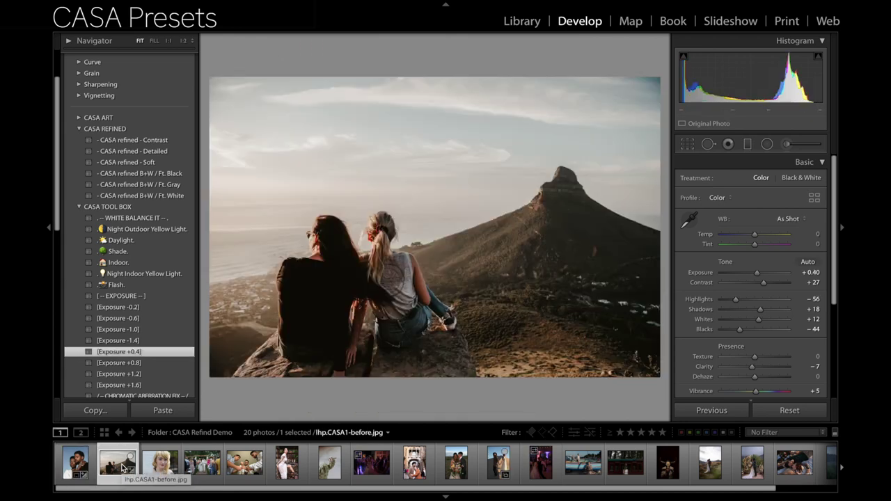
{"action": "key", "text": "Left"}
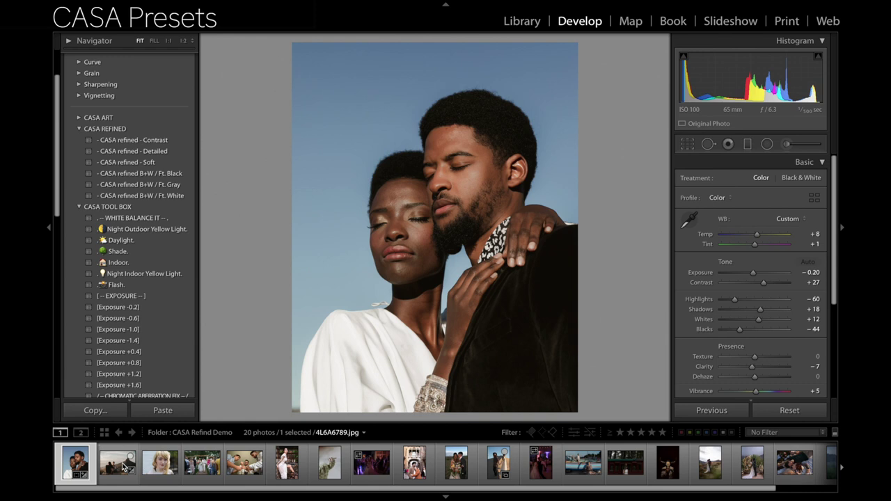
{"action": "left_click", "coordinate": [119, 466]}
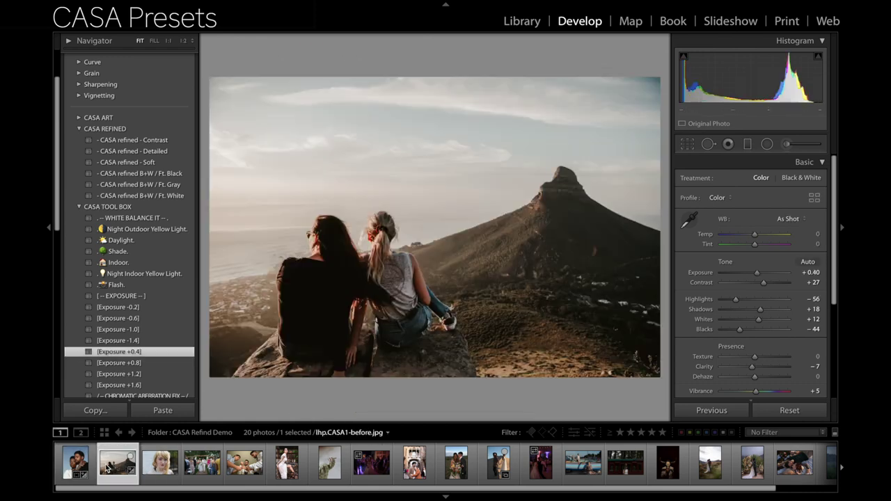
{"action": "key", "text": "Left"}
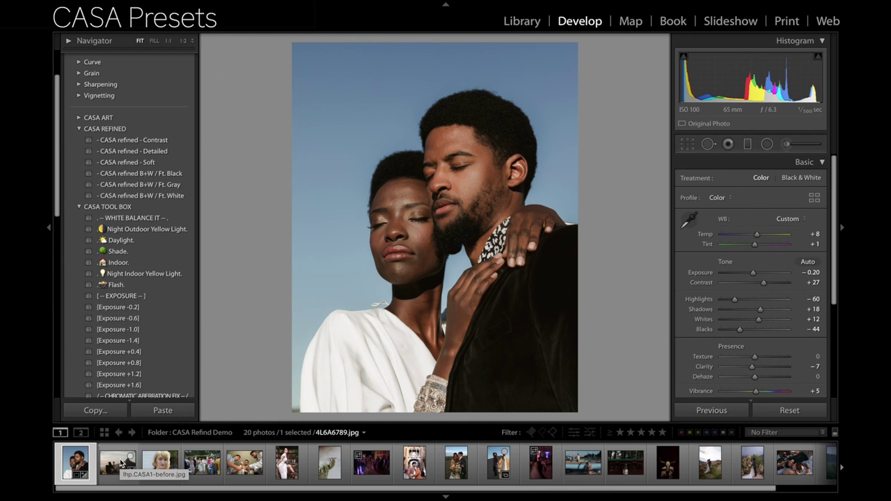
{"action": "key", "text": "backslash"}
{"action": "key", "text": "backslash"}
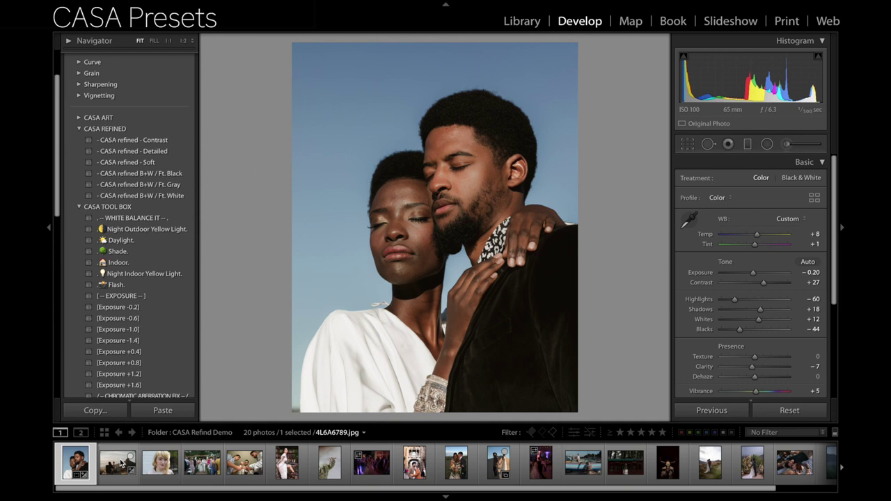
{"action": "key", "text": "backslash"}
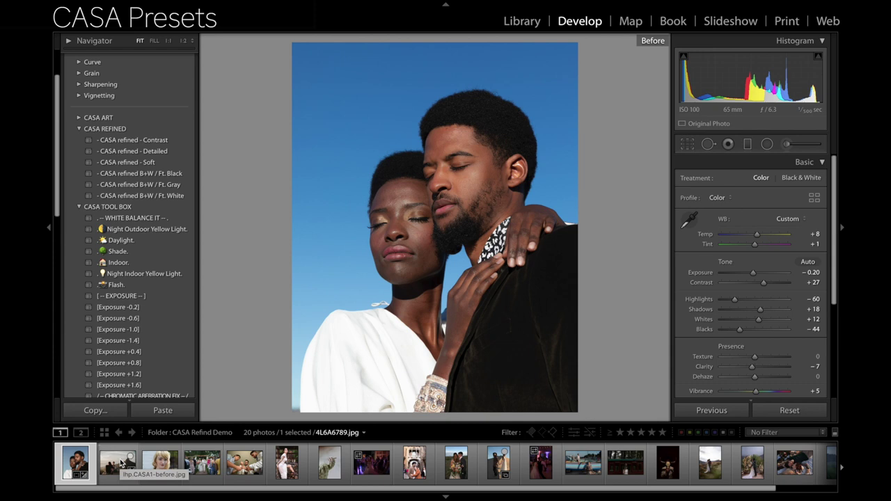
{"action": "left_click", "coordinate": [117, 466]}
Step: Grade portrait casa1-2.jpg with CASA refined - Contrast and Exposure -0.2, then open casa1before.jpg
{"action": "left_click", "coordinate": [159, 468]}
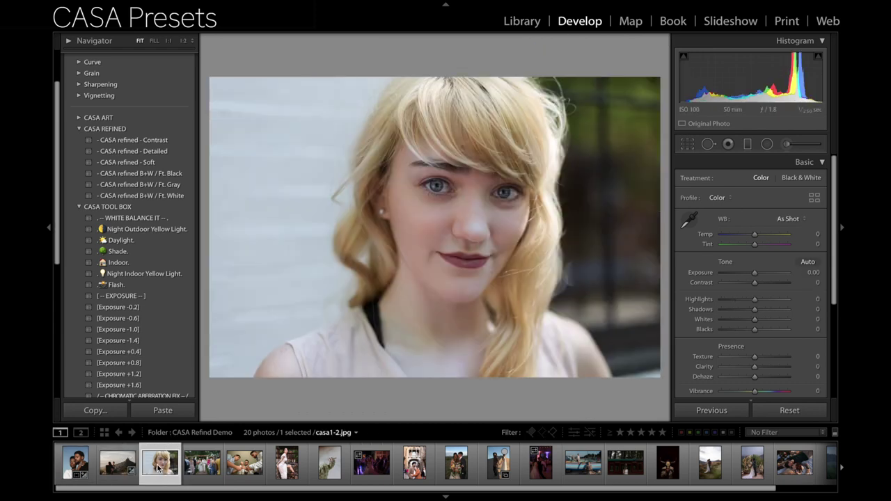
{"action": "left_click", "coordinate": [178, 141]}
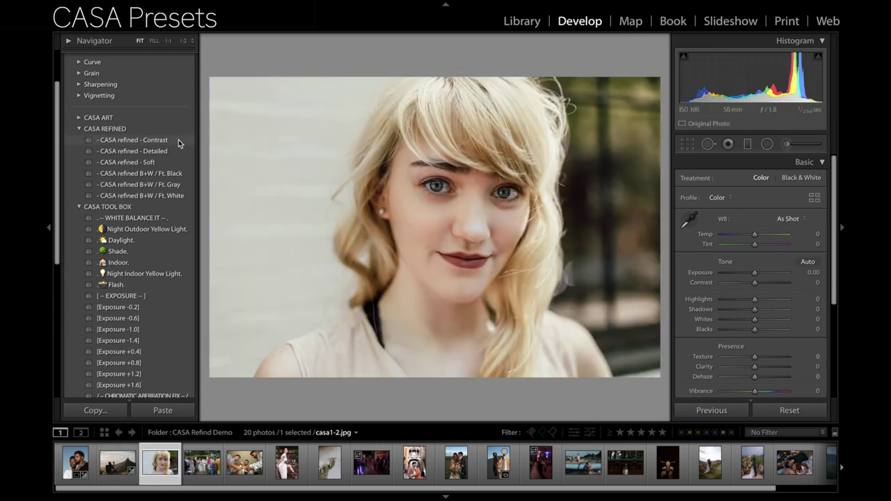
{"action": "left_click", "coordinate": [178, 139]}
{"action": "left_click", "coordinate": [167, 307]}
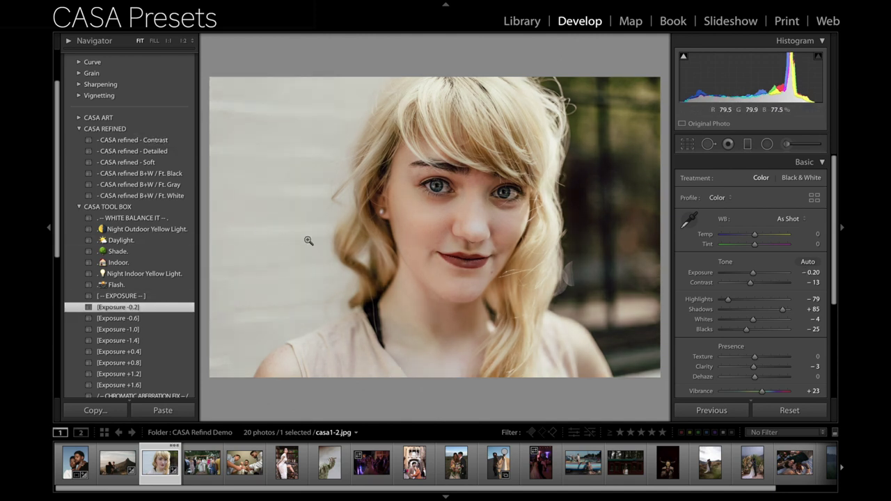
{"action": "key", "text": "y"}
{"action": "key", "text": "y"}
{"action": "left_click", "coordinate": [210, 462]}
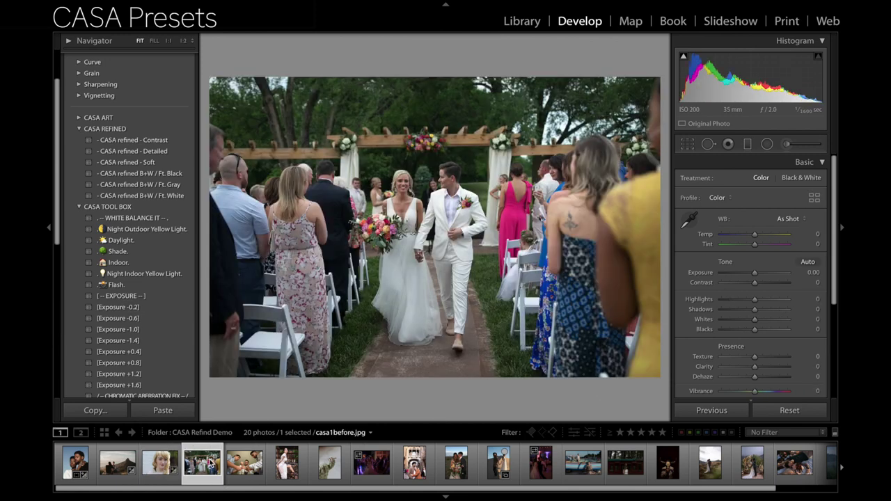
Step: Grade casa1before.jpg with CASA refined - Detailed, Exposure +0.4 and Daylight, then open SID_6498.jpg
{"action": "left_click", "coordinate": [175, 152]}
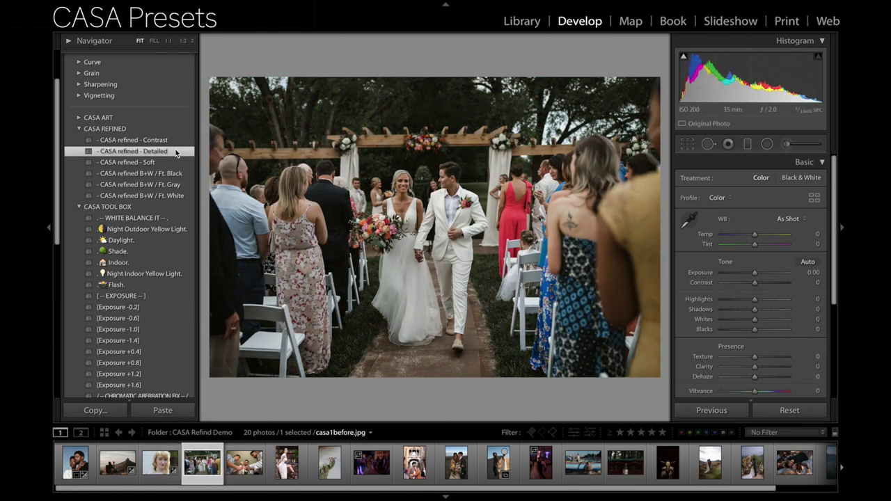
{"action": "left_click", "coordinate": [182, 353]}
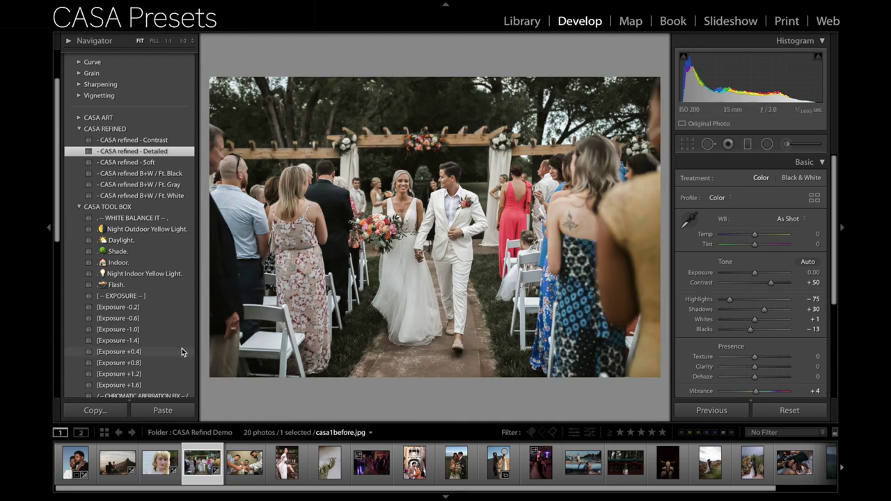
{"action": "left_click", "coordinate": [165, 241]}
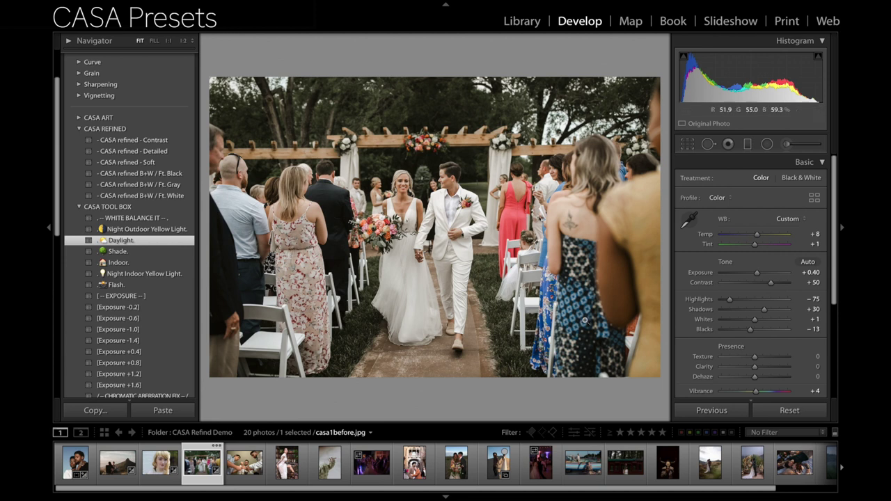
{"action": "key", "text": "y"}
{"action": "key", "text": "y"}
{"action": "left_click", "coordinate": [245, 469]}
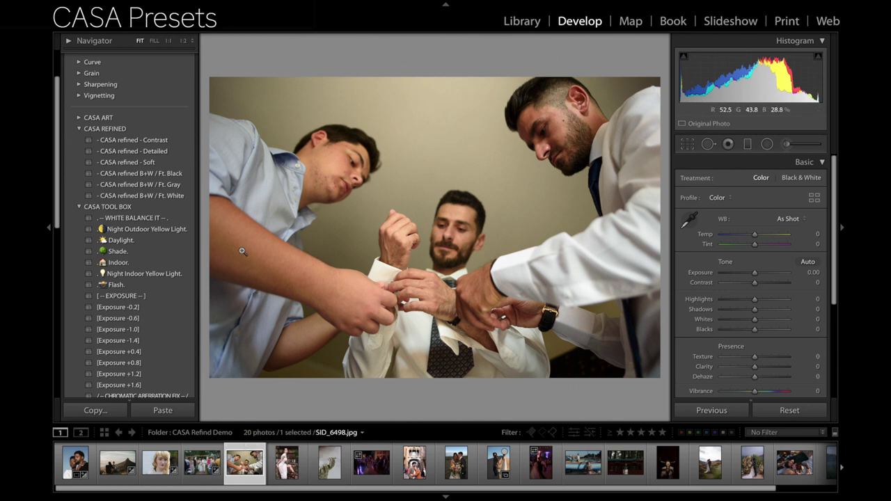
Step: Apply CASA refined - Soft to SID_6498.jpg with Shadows +46, then advance to the bride portrait
{"action": "left_click", "coordinate": [146, 164]}
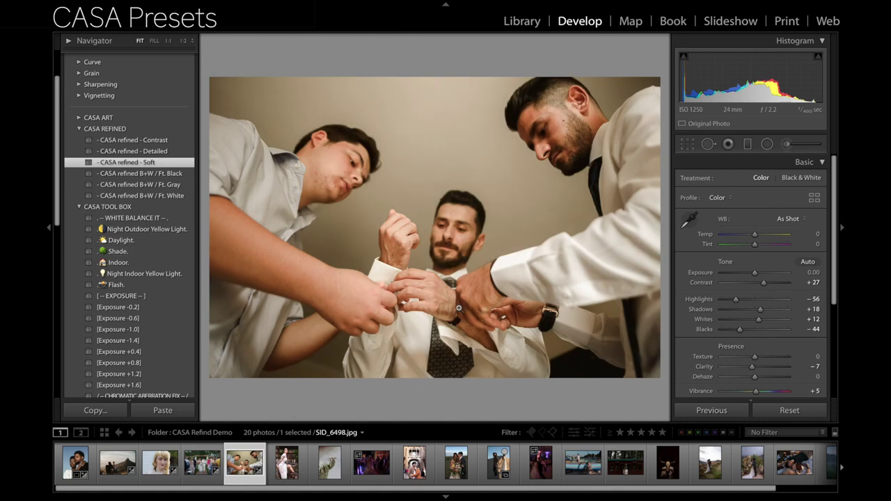
{"action": "left_click_drag", "start_coordinate": [760, 310], "coordinate": [770, 311]}
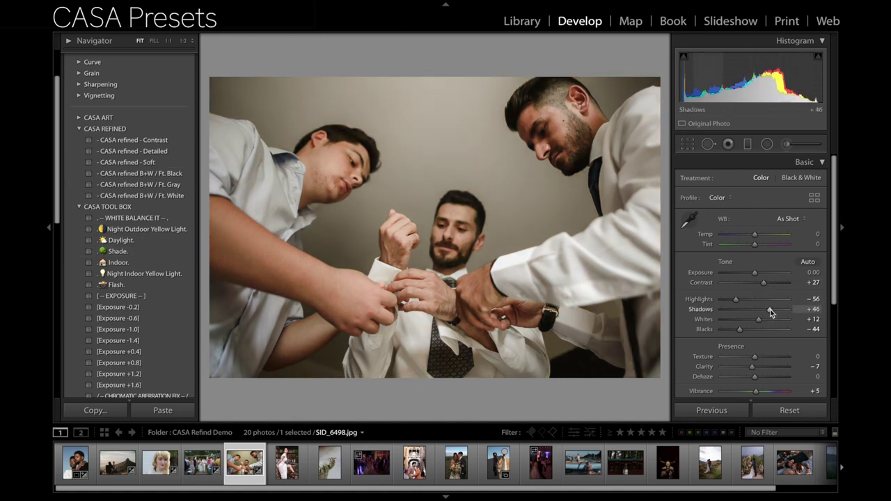
{"action": "key", "text": "y"}
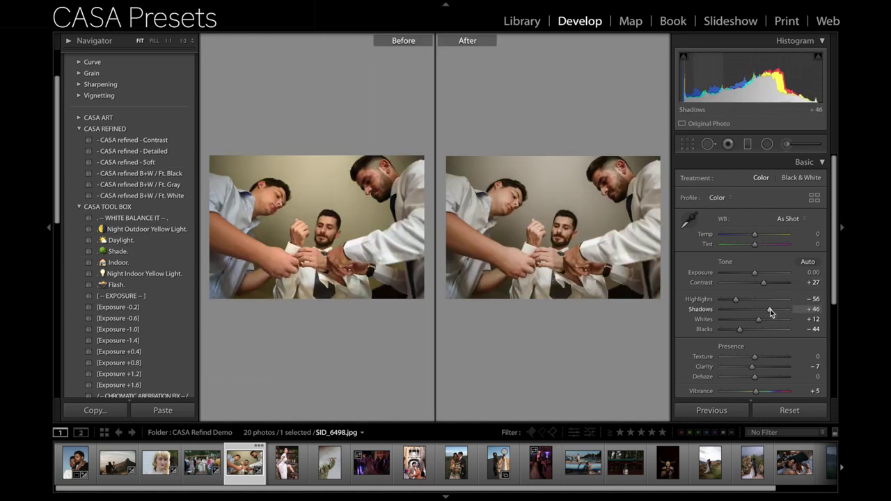
{"action": "key", "text": "y"}
{"action": "key", "text": "Right"}
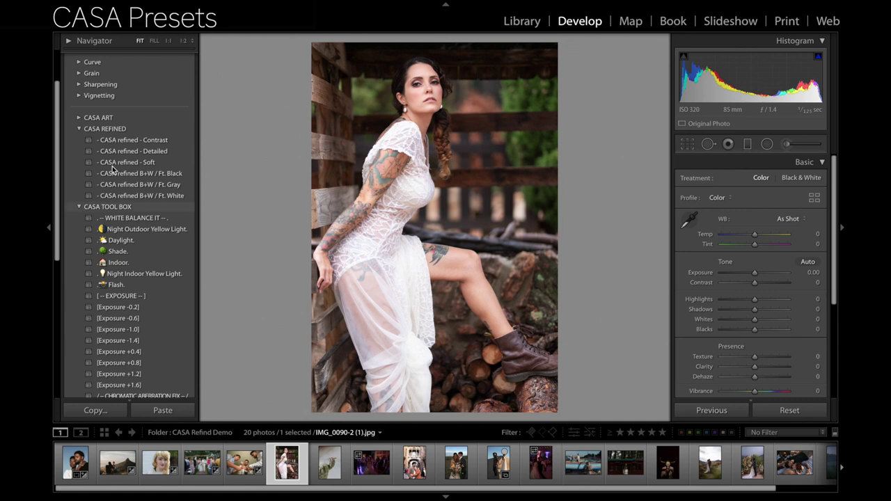
Step: Grade the bride portrait with CASA refined - Detailed, Daylight, Shadows +40 and Exposure -0.2; apply Detailed to the ring photo
{"action": "left_click", "coordinate": [157, 151]}
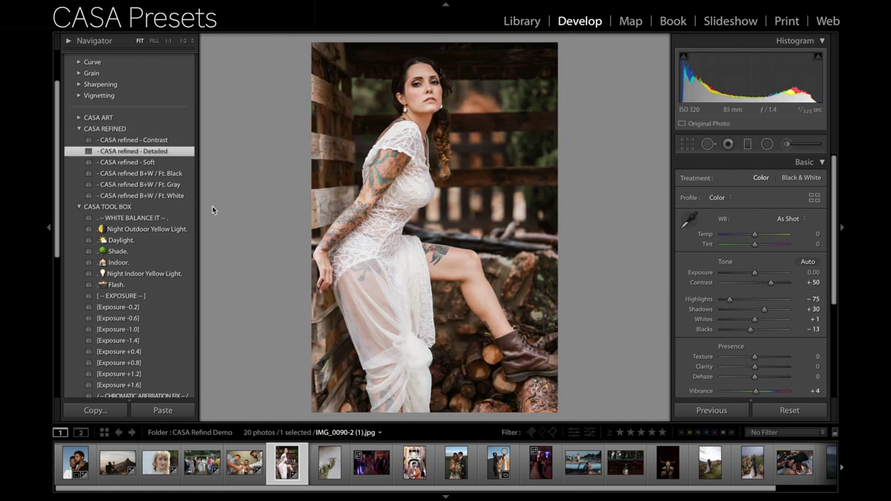
{"action": "left_click", "coordinate": [175, 242]}
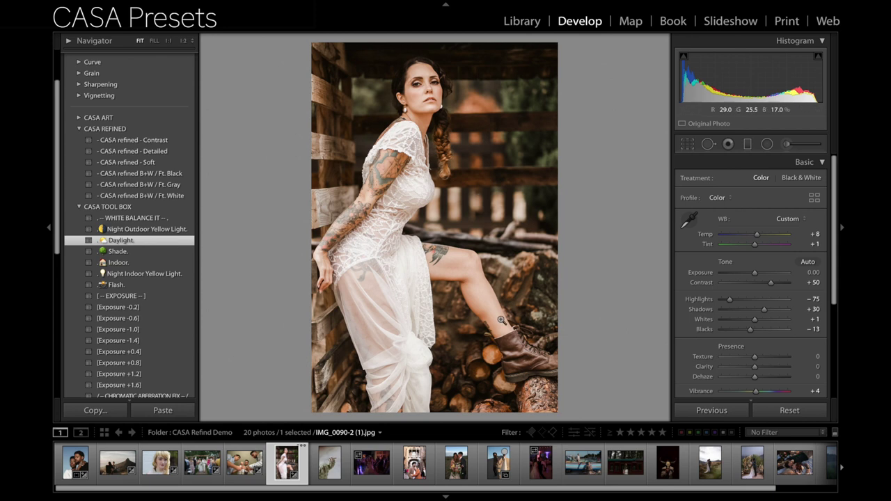
{"action": "left_click_drag", "start_coordinate": [764, 309], "coordinate": [768, 310]}
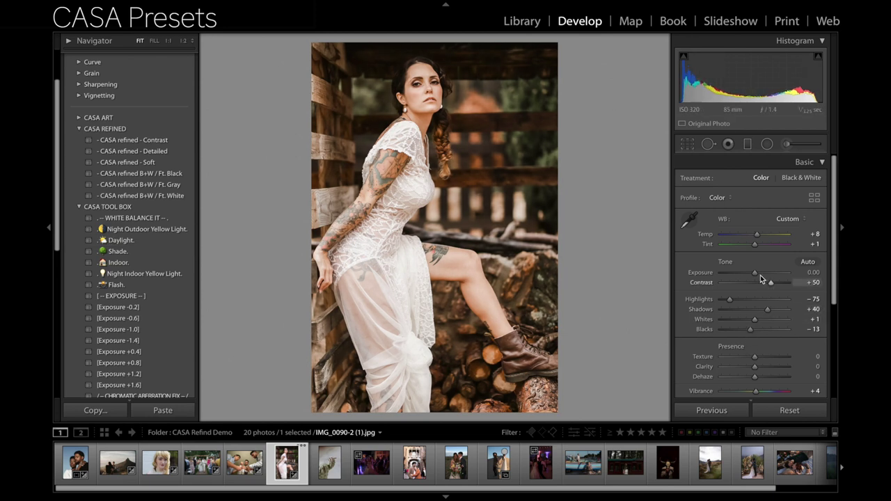
{"action": "left_click", "coordinate": [174, 307]}
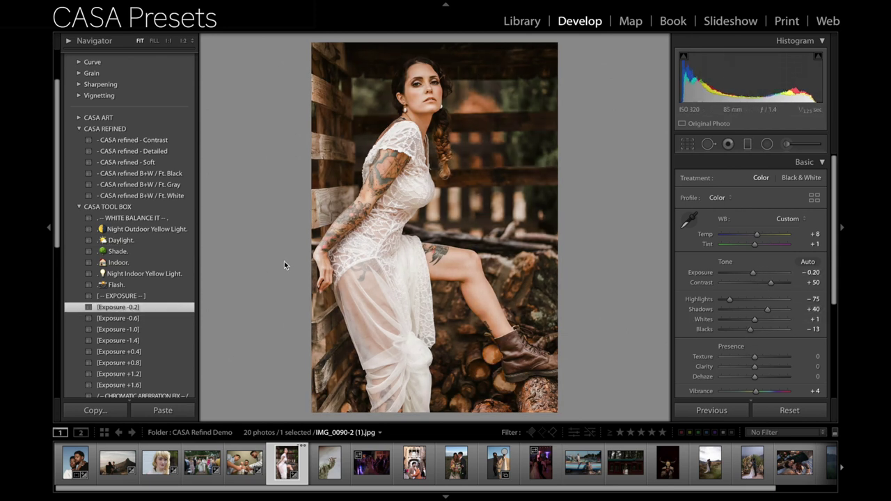
{"action": "key", "text": "y"}
{"action": "key", "text": "y"}
{"action": "key", "text": "Right"}
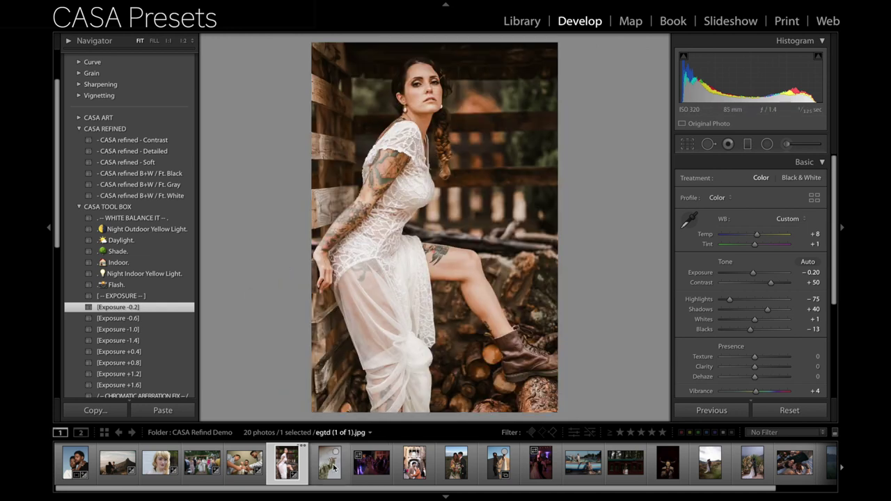
{"action": "left_click", "coordinate": [185, 151]}
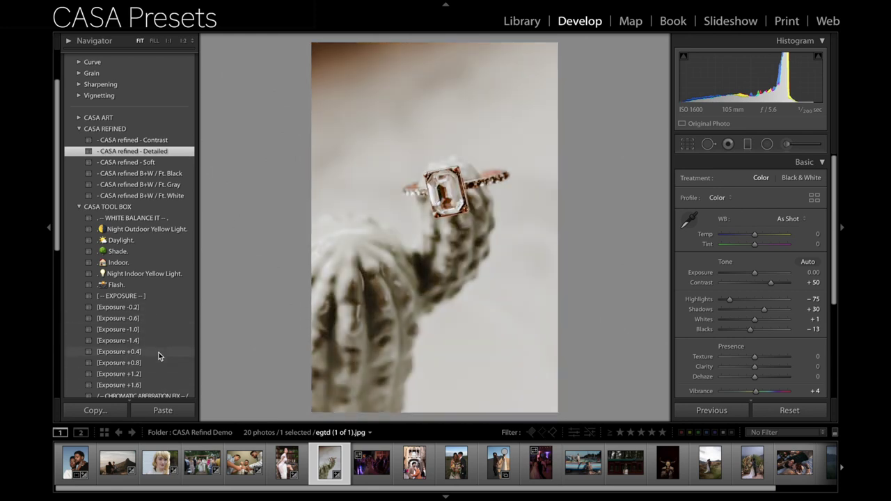
Step: Brighten the ring photo with Exposure +0.4 and pull Highlights down to -78
{"action": "left_click", "coordinate": [159, 356]}
{"action": "left_click_drag", "start_coordinate": [730, 299], "coordinate": [729, 299]}
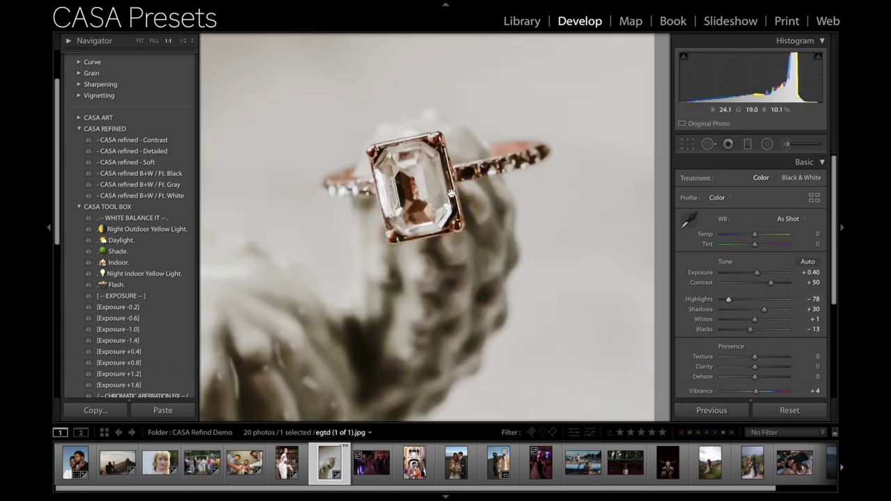
{"action": "left_click_drag", "start_coordinate": [474, 197], "coordinate": [245, 308]}
Step: Apply the /CA Correct ++/ chromatic aberration preset, checking the ring at full size and before/after
{"action": "scroll", "coordinate": [139, 320], "scroll_direction": "down", "scroll_amount": 3}
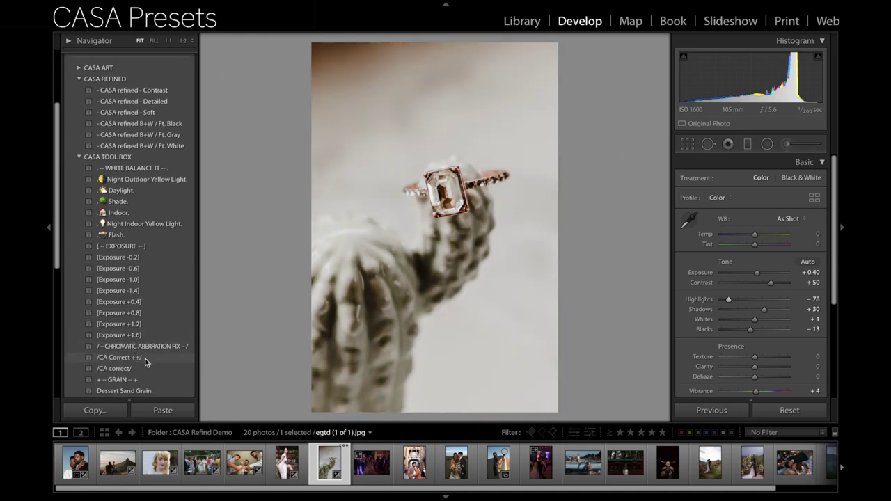
{"action": "left_click", "coordinate": [153, 368]}
{"action": "key", "text": "z"}
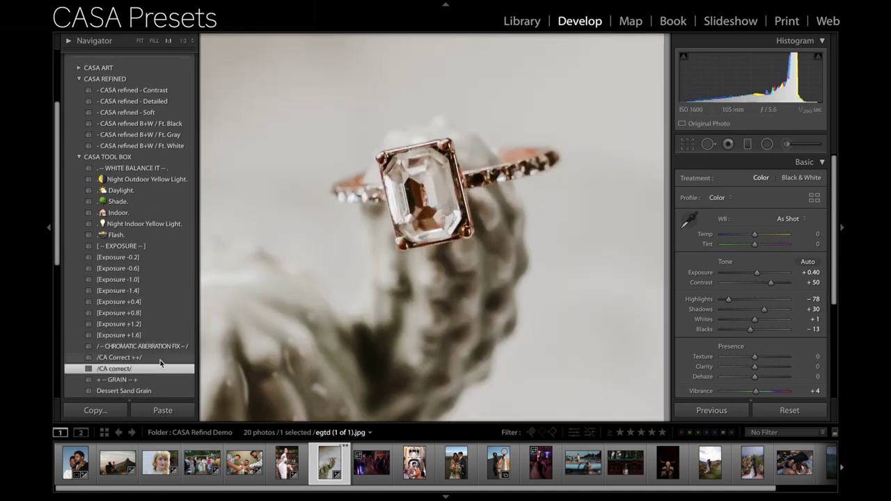
{"action": "left_click", "coordinate": [161, 357]}
{"action": "left_click", "coordinate": [411, 305]}
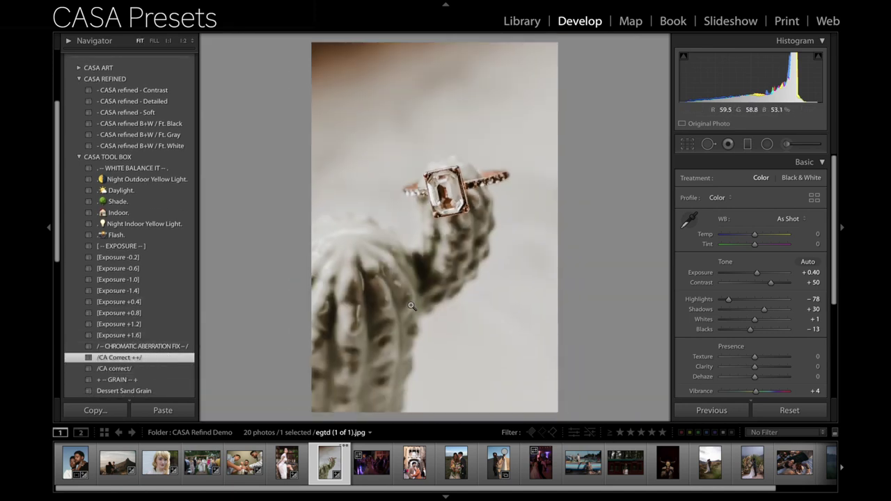
{"action": "key", "text": "y"}
{"action": "key", "text": "y"}
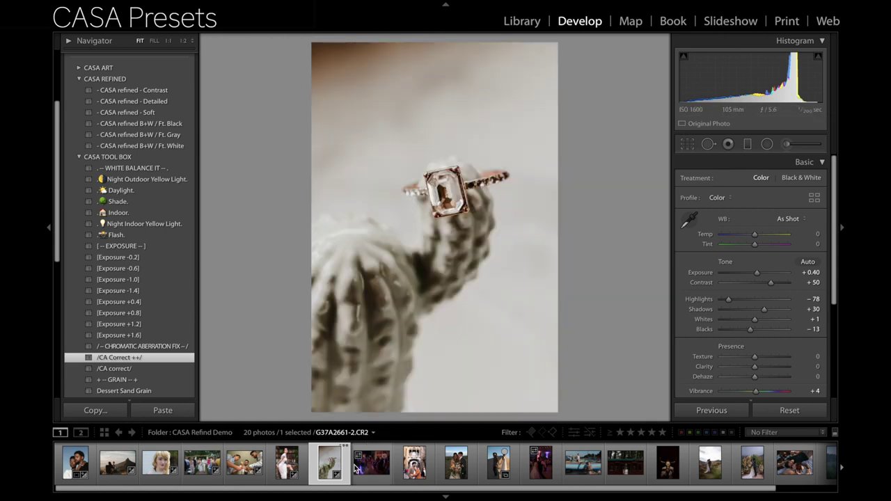
Step: On the dance photo, apply CASA refined - Soft, Exposure +0.80, Shadows +65 and Tint -6
{"action": "left_click", "coordinate": [364, 468]}
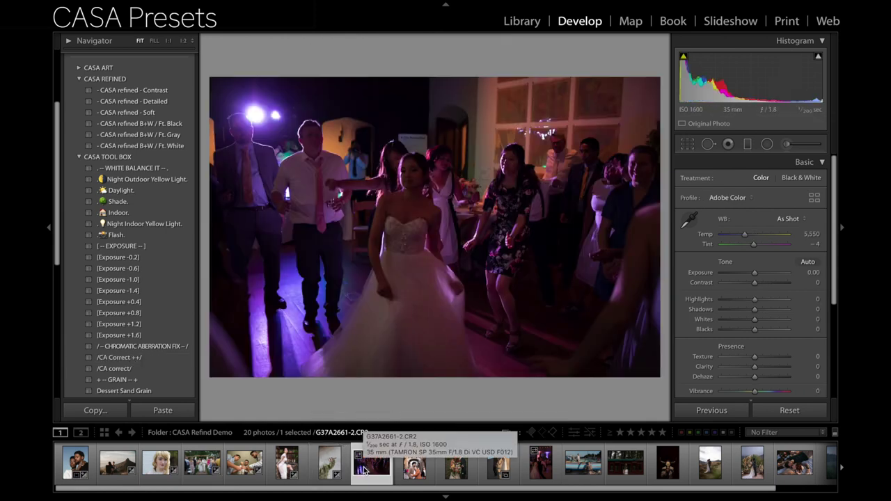
{"action": "left_click", "coordinate": [175, 114]}
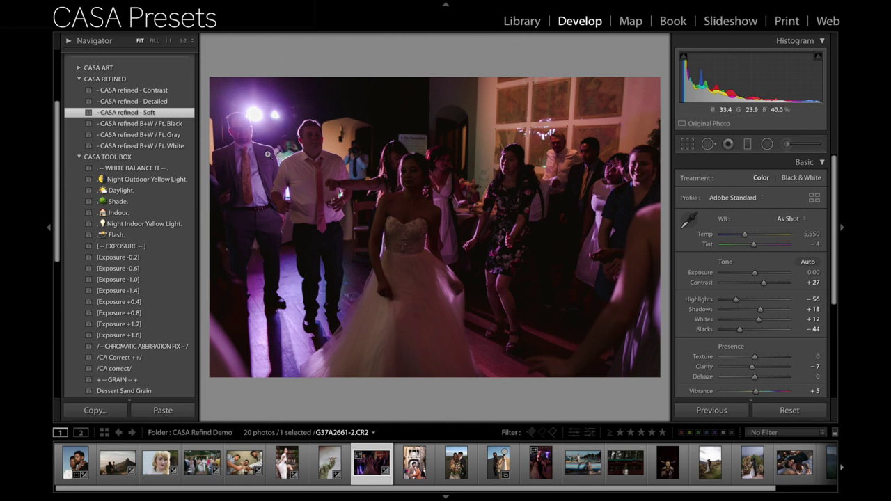
{"action": "left_click", "coordinate": [170, 314]}
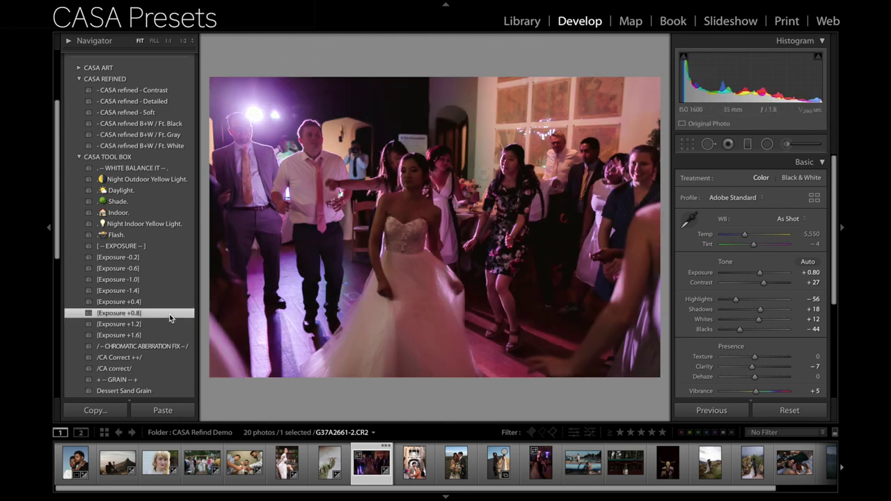
{"action": "left_click_drag", "start_coordinate": [760, 309], "coordinate": [775, 311]}
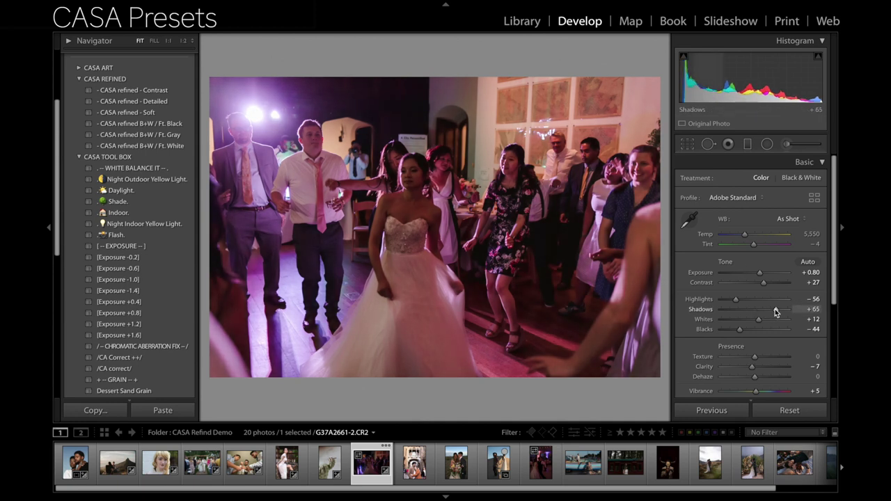
{"action": "left_click", "coordinate": [755, 245]}
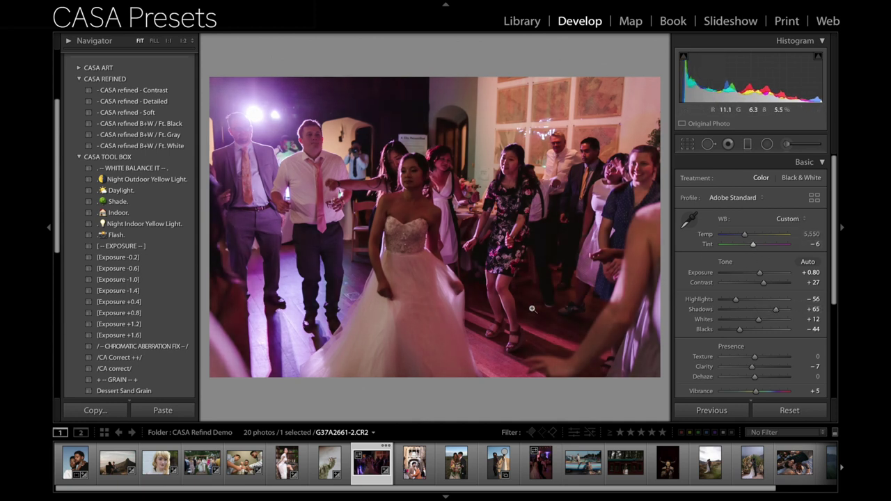
Step: Check the dance photo against its original, then go to the couple-under-the-bridge photo
{"action": "key", "text": "y"}
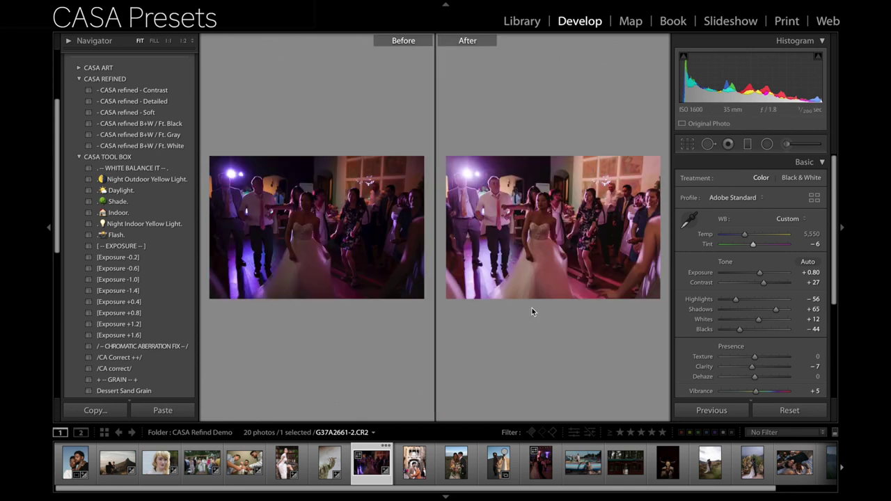
{"action": "key", "text": "y"}
{"action": "key", "text": "Right"}
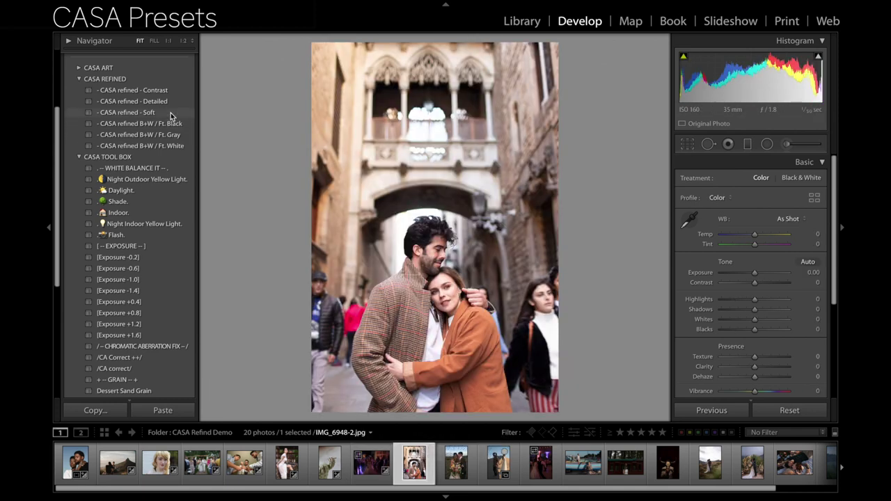
Step: Apply CASA refined - Soft and straighten the bridge photo by about -1.1 degrees
{"action": "left_click", "coordinate": [172, 113]}
{"action": "left_click", "coordinate": [687, 143]}
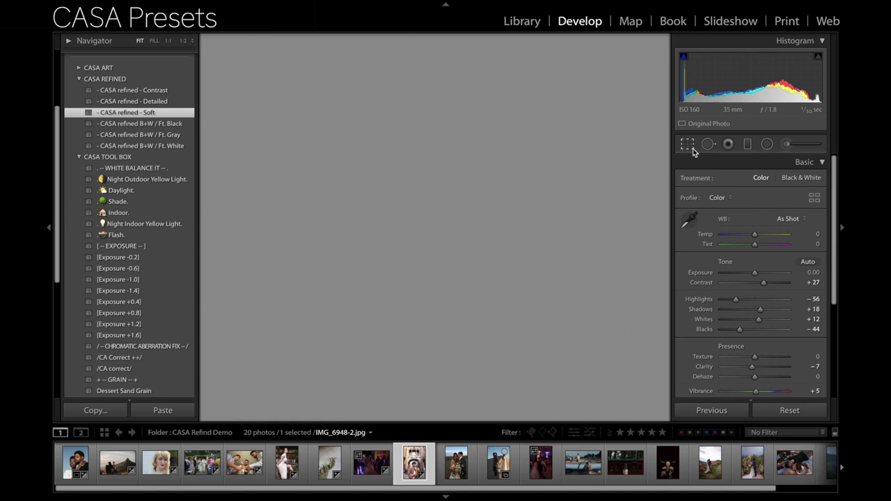
{"action": "left_click", "coordinate": [802, 201]}
{"action": "left_click_drag", "start_coordinate": [758, 213], "coordinate": [757, 213]}
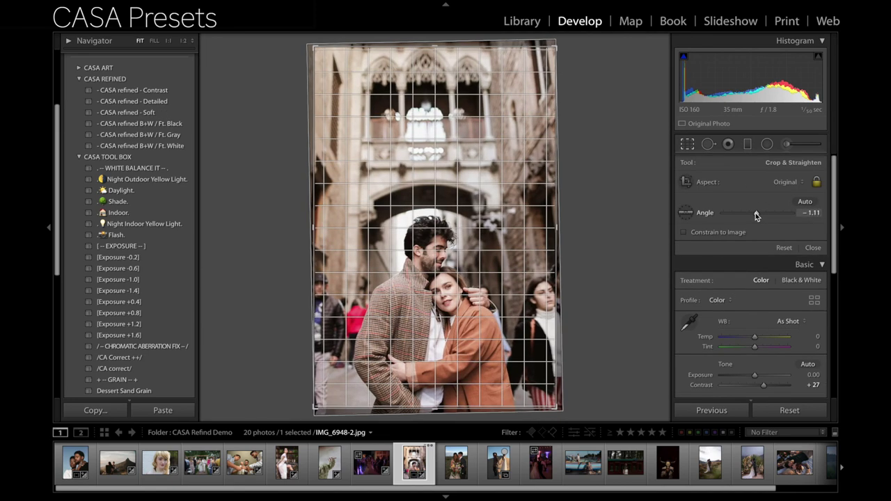
{"action": "key", "text": "Return"}
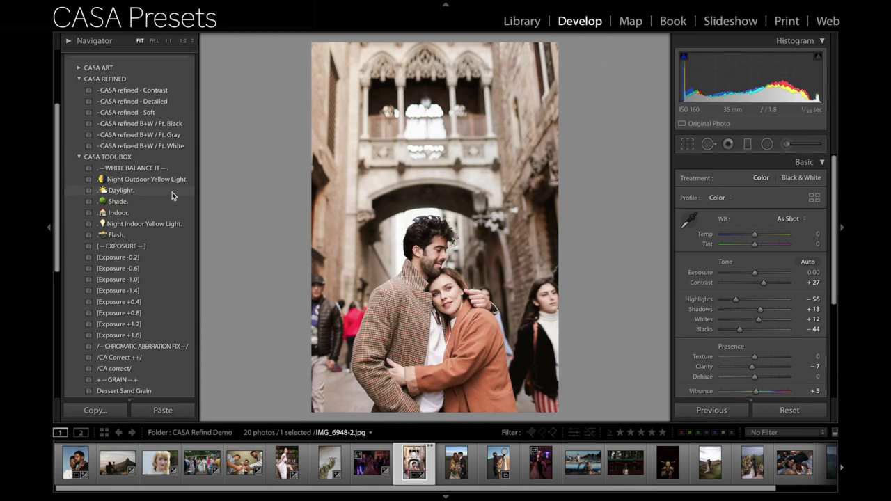
Step: Warm the bridge photo with Daylight white balance, compare, then go to the bouquet photo
{"action": "left_click", "coordinate": [172, 192]}
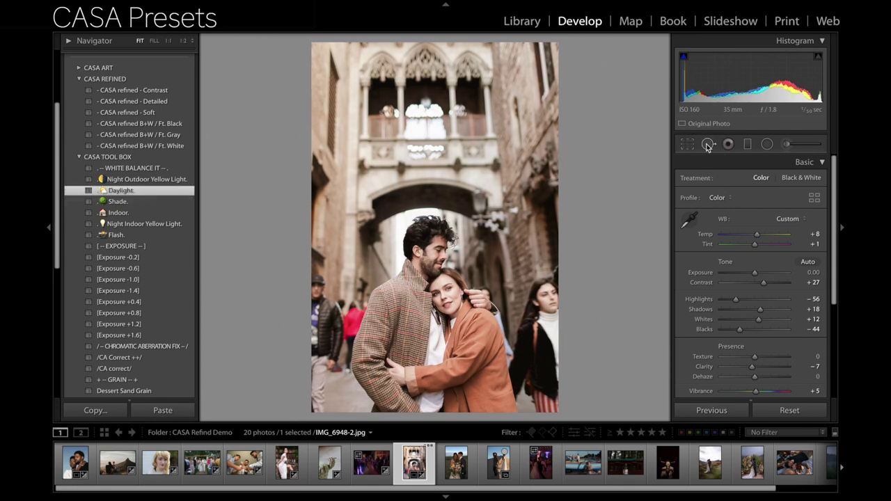
{"action": "key", "text": "y"}
{"action": "key", "text": "y"}
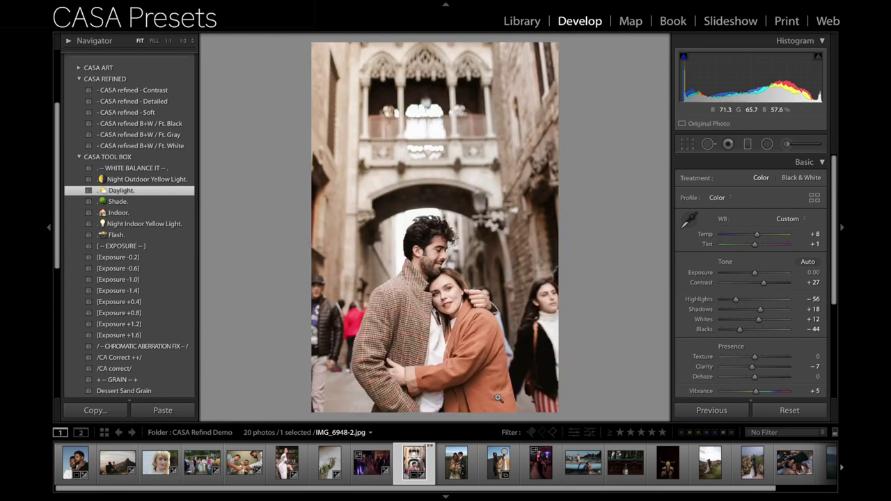
{"action": "key", "text": "Right"}
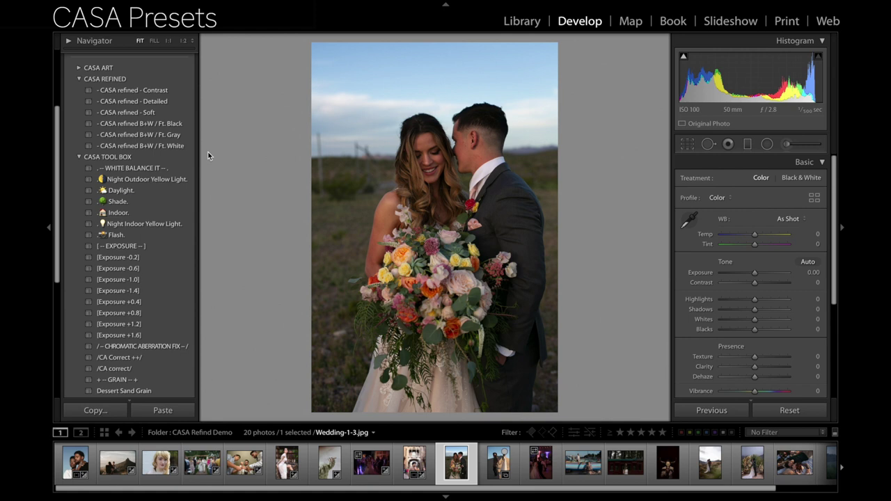
Step: Give the bouquet photo CASA refined - Soft, Shade white balance and Shadows +52
{"action": "left_click", "coordinate": [172, 113]}
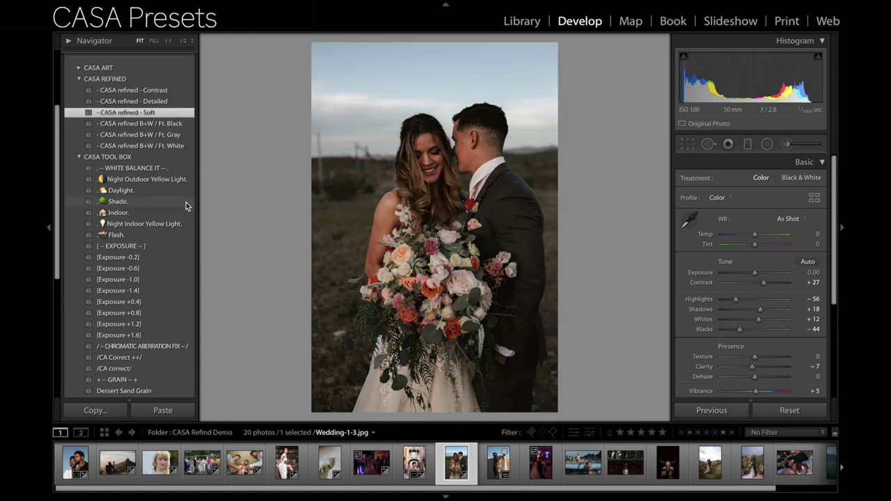
{"action": "left_click", "coordinate": [186, 203]}
{"action": "left_click_drag", "start_coordinate": [760, 309], "coordinate": [774, 311]}
Step: Compare the bouquet photo with its original, then open the desert couple photo
{"action": "key", "text": "y"}
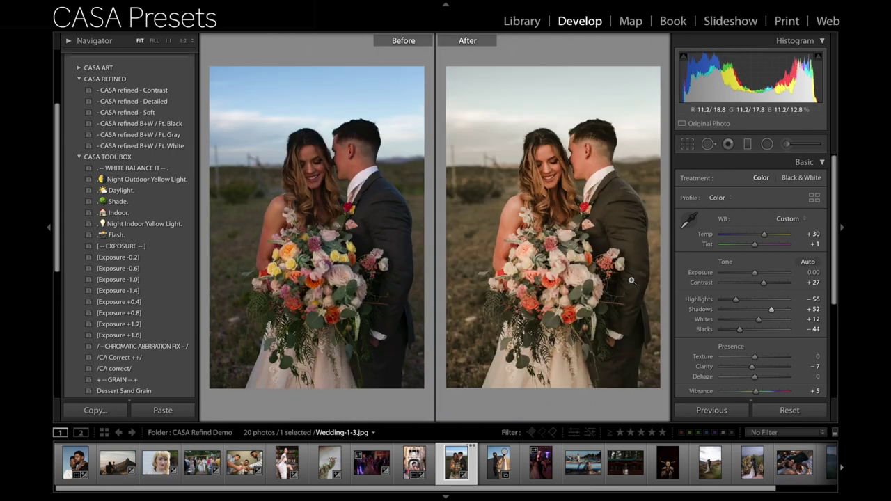
{"action": "key", "text": "y"}
{"action": "left_click", "coordinate": [498, 465]}
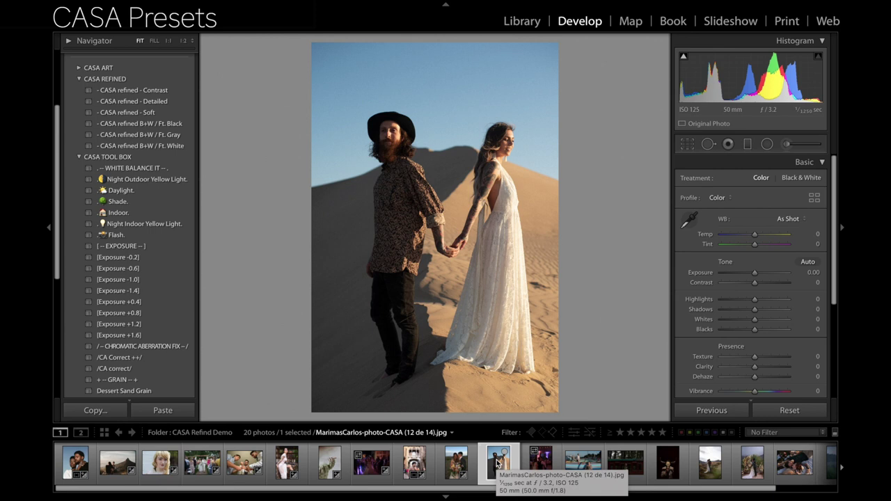
Step: Apply CASA refined - Detailed with Daylight white balance to the desert photo at 1:1
{"action": "left_click", "coordinate": [175, 105]}
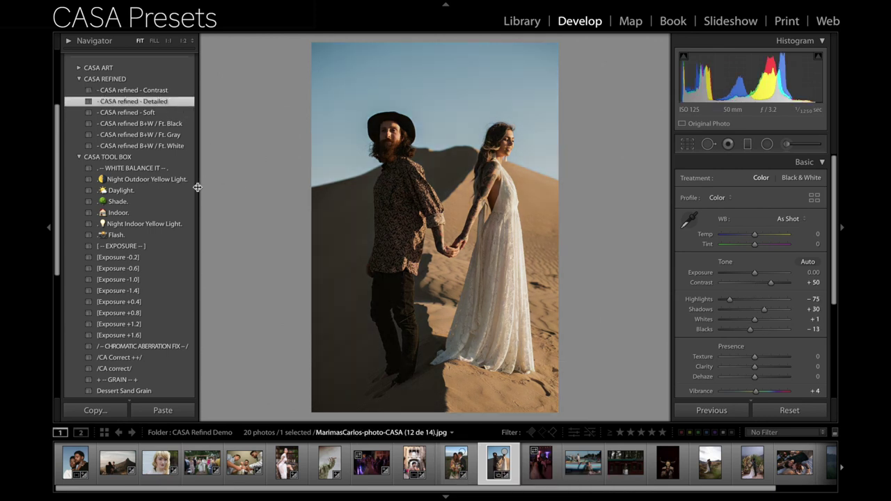
{"action": "left_click", "coordinate": [167, 190]}
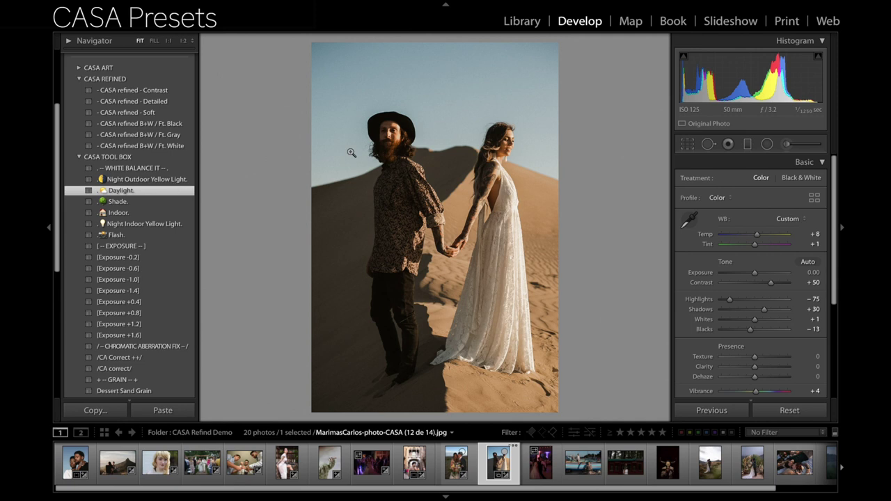
{"action": "left_click", "coordinate": [302, 152]}
Step: Brush the man's face with Clarity -100 and Shadows +53
{"action": "left_click", "coordinate": [806, 146]}
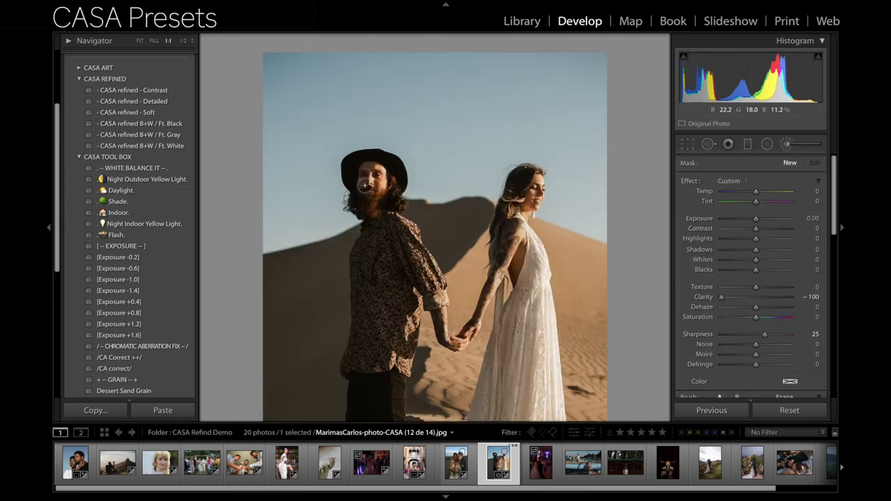
{"action": "left_click_drag", "start_coordinate": [367, 173], "coordinate": [369, 178]}
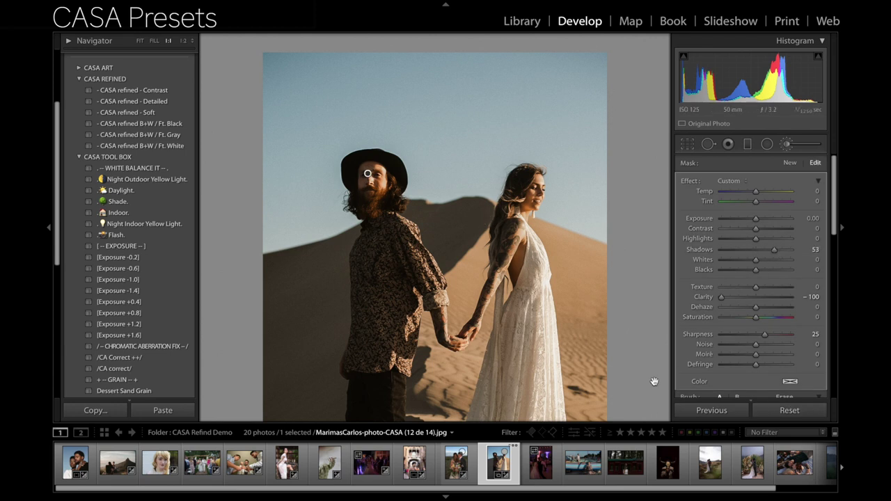
{"action": "key", "text": "k"}
{"action": "left_click", "coordinate": [433, 206]}
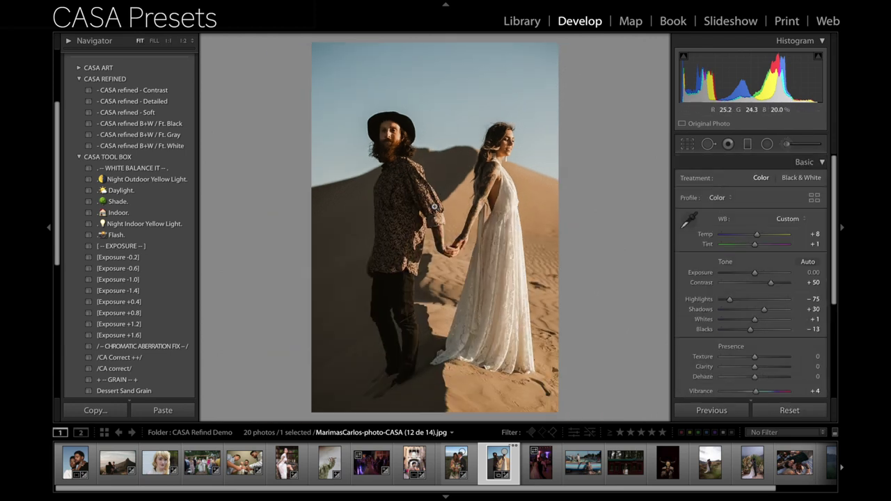
Step: Compare the desert photo with its original, then move to the next dance photo
{"action": "key", "text": "y"}
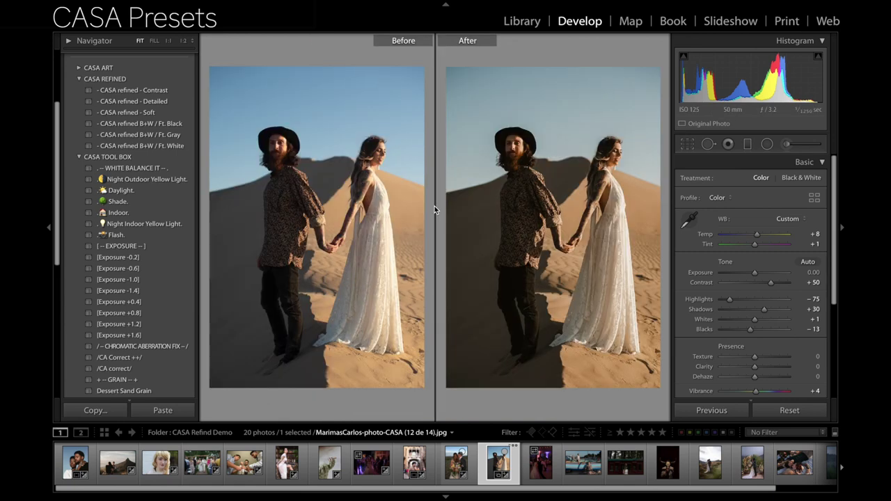
{"action": "key", "text": "y"}
{"action": "key", "text": "Right"}
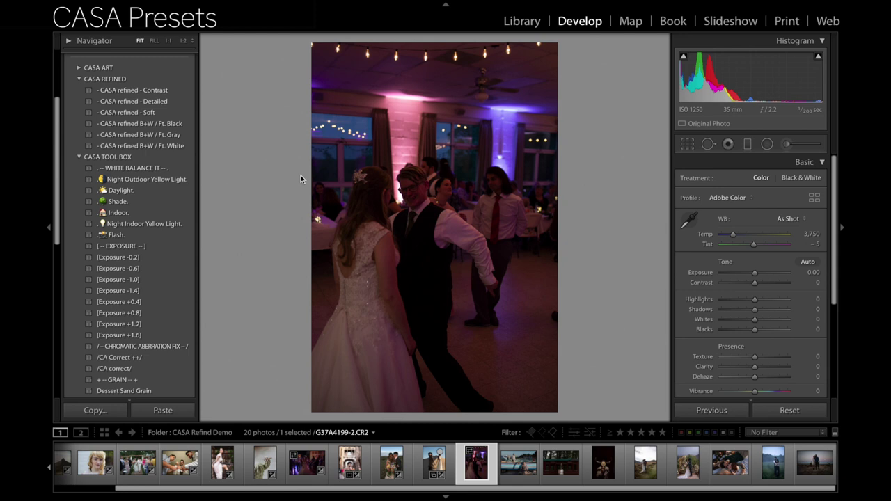
Step: Give the dance photo CASA refined - Soft, Exposure +1.6, Night Indoor Yellow Light balance and Shadows +45
{"action": "left_click", "coordinate": [163, 112]}
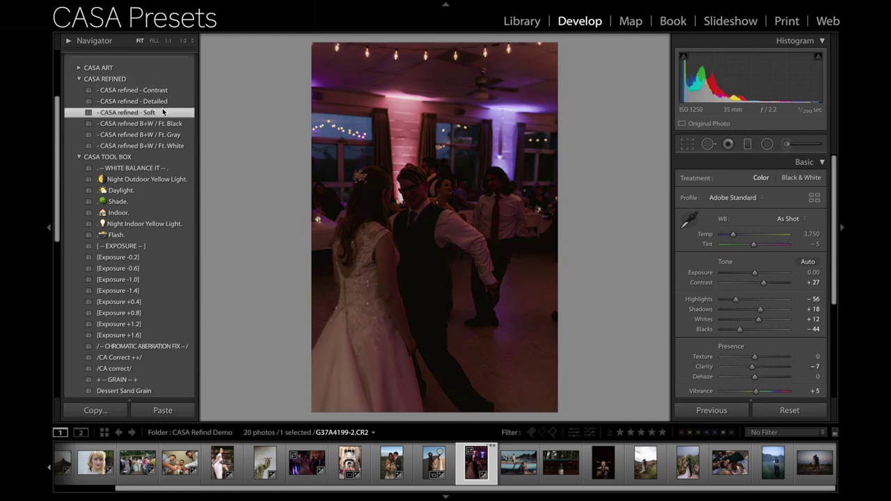
{"action": "left_click", "coordinate": [163, 335]}
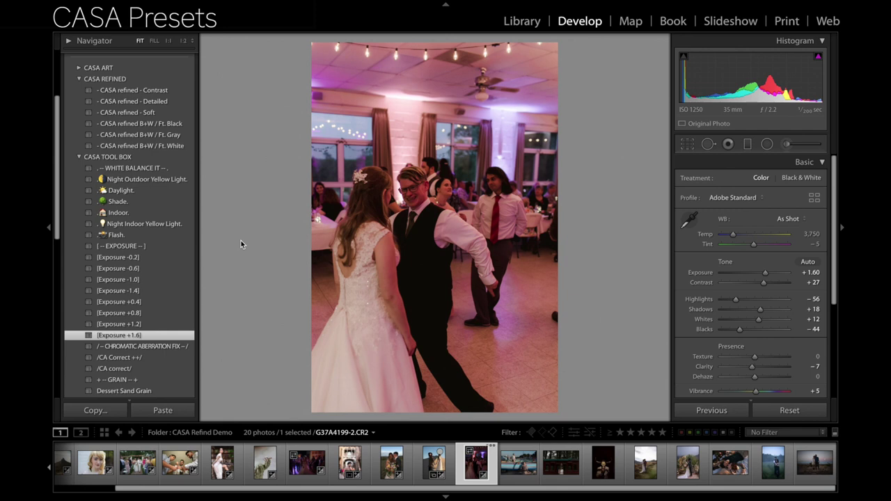
{"action": "left_click", "coordinate": [172, 225]}
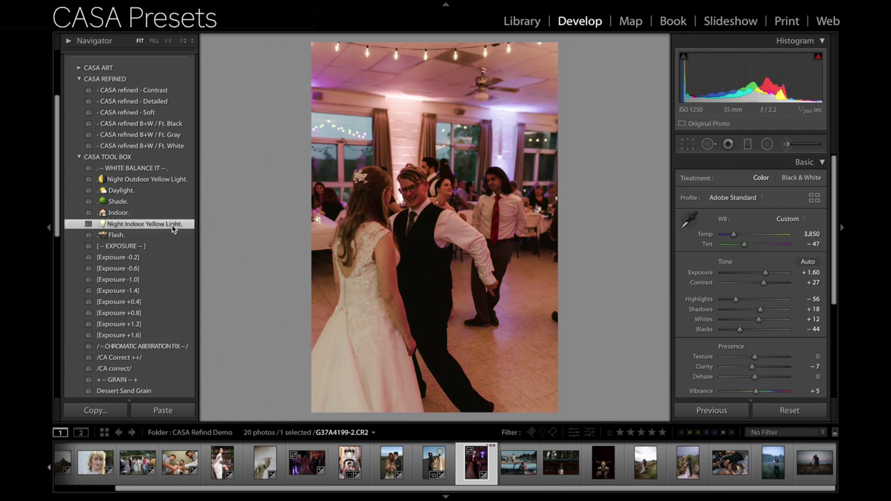
{"action": "left_click_drag", "start_coordinate": [762, 312], "coordinate": [772, 311]}
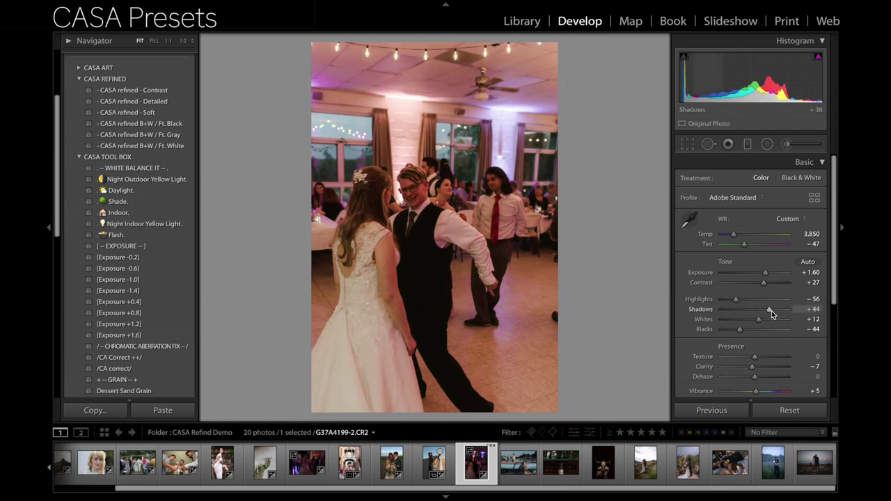
Step: Crop the dance photo tighter and straighten it, compare, then open the beach photo
{"action": "key", "text": "r"}
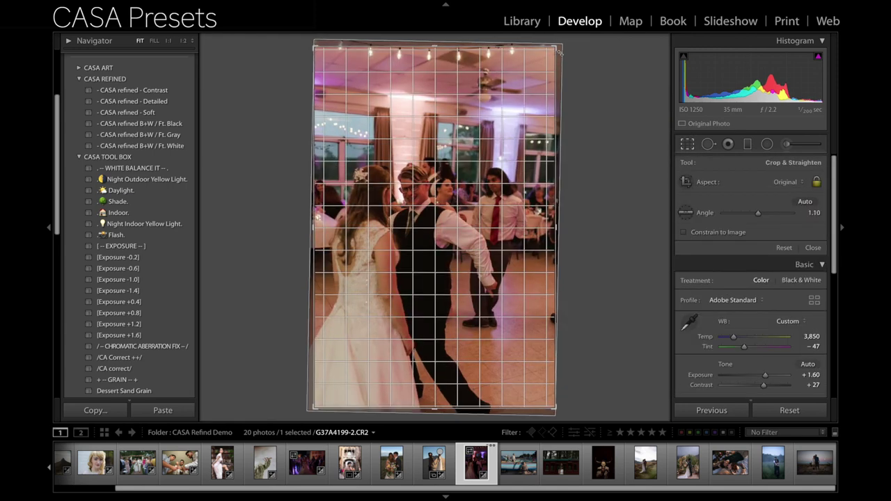
{"action": "left_click_drag", "start_coordinate": [555, 47], "coordinate": [528, 87]}
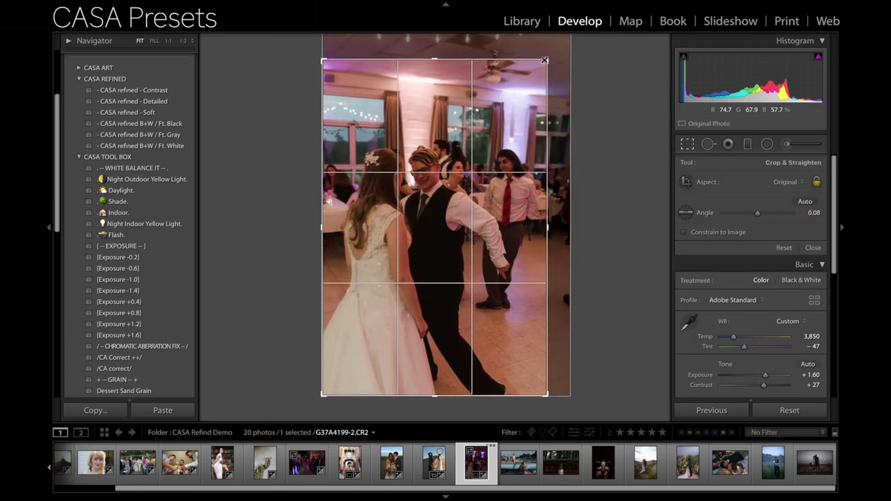
{"action": "key", "text": "Return"}
{"action": "key", "text": "y"}
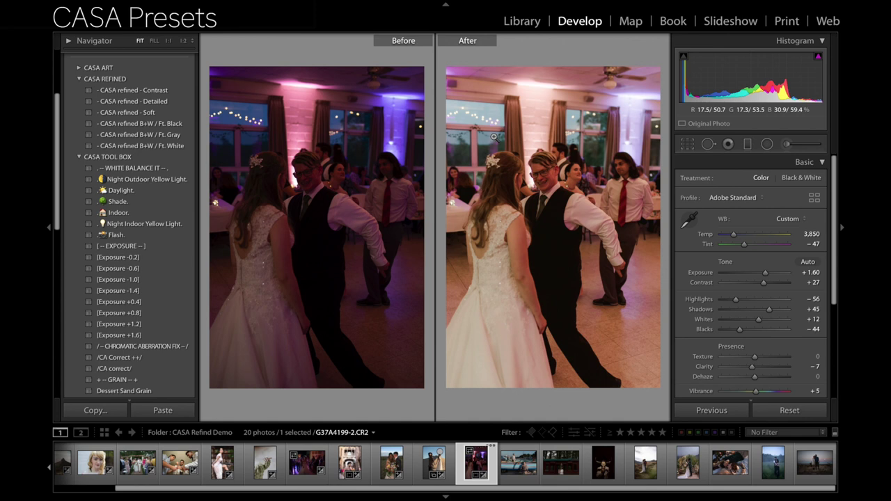
{"action": "key", "text": "y"}
{"action": "left_click", "coordinate": [519, 463]}
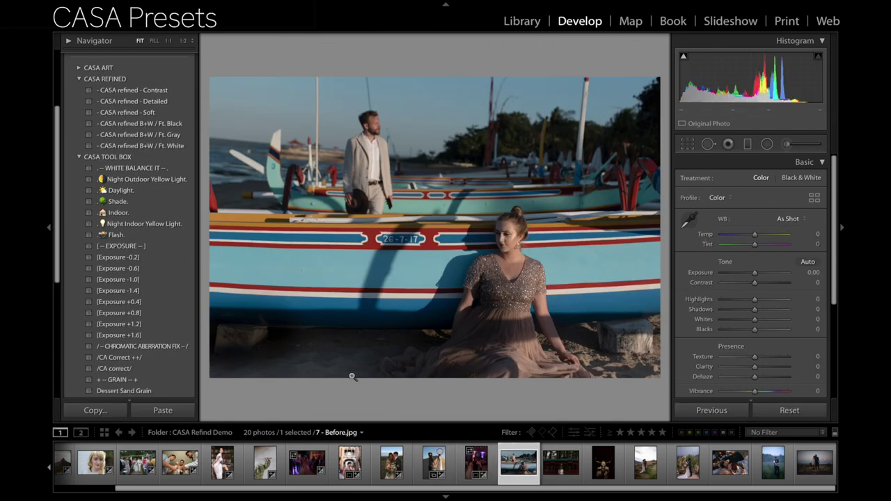
Step: Give the beach photo CASA refined - Contrast, Exposure +0.4, Daylight balance and a slight straighten
{"action": "left_click", "coordinate": [175, 90]}
{"action": "left_click", "coordinate": [180, 302]}
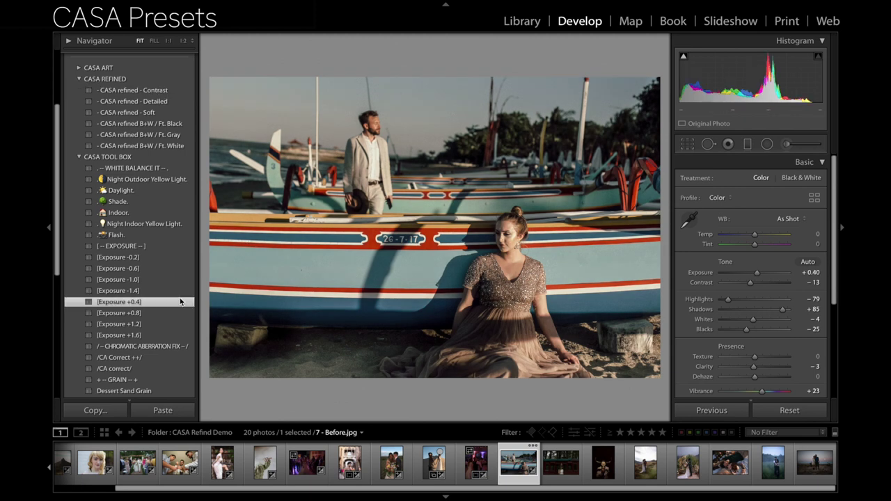
{"action": "left_click", "coordinate": [152, 190]}
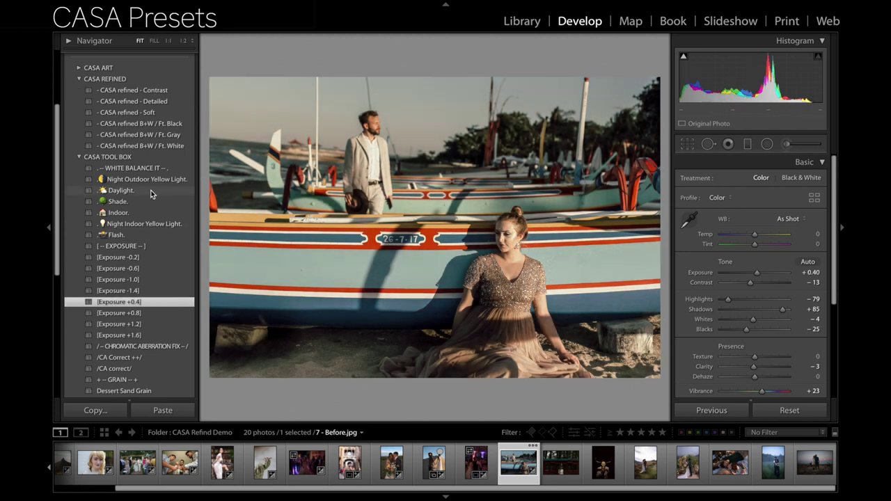
{"action": "left_click", "coordinate": [687, 143]}
{"action": "left_click_drag", "start_coordinate": [757, 213], "coordinate": [758, 213]}
Step: Finish the beach photo's crop, compare it with the original, then open the train-carriage photo
{"action": "key", "text": "r"}
{"action": "key", "text": "y"}
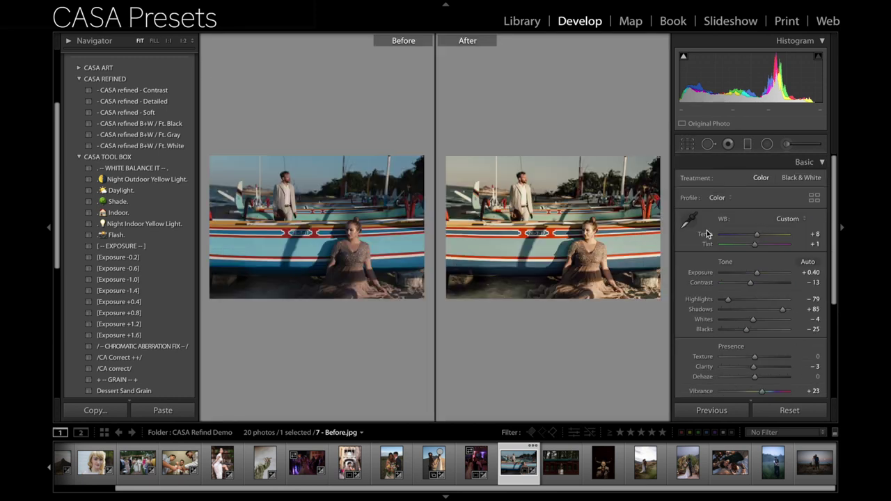
{"action": "key", "text": "y"}
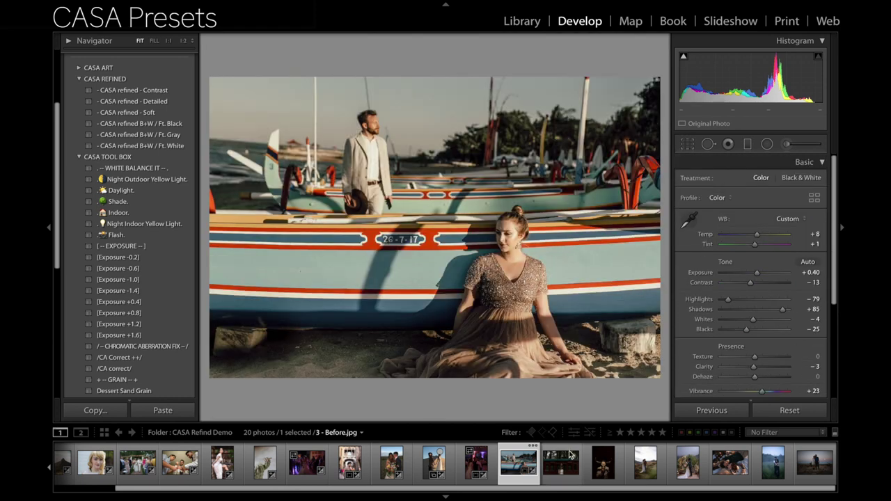
{"action": "left_click", "coordinate": [561, 462]}
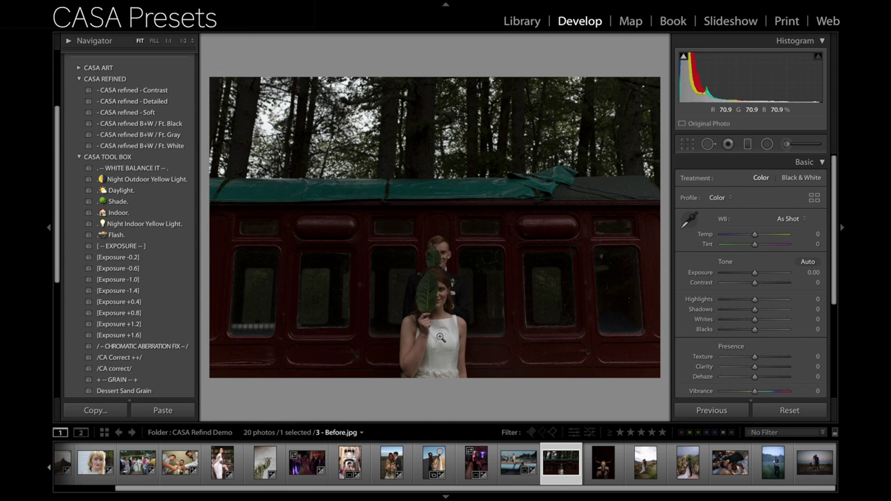
Step: Apply CASA refined - Soft, Exposure +1.2 and Shade white balance to the train-carriage photo
{"action": "left_click", "coordinate": [180, 112]}
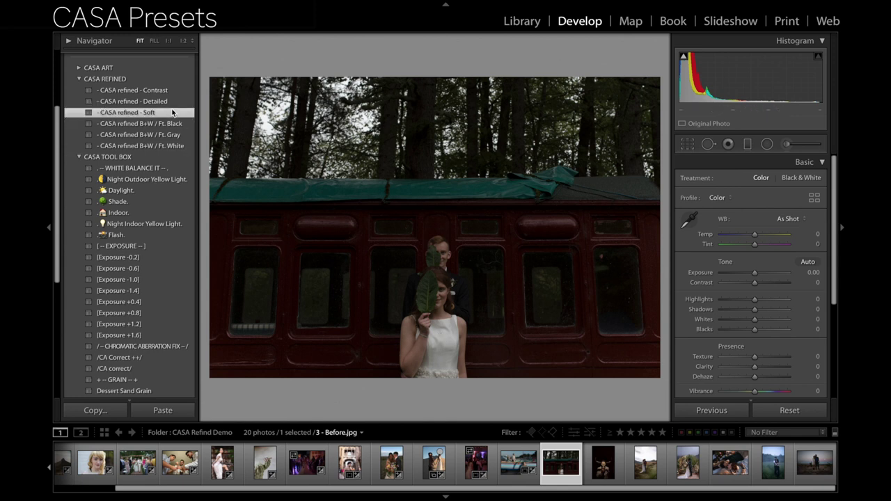
{"action": "left_click", "coordinate": [169, 324]}
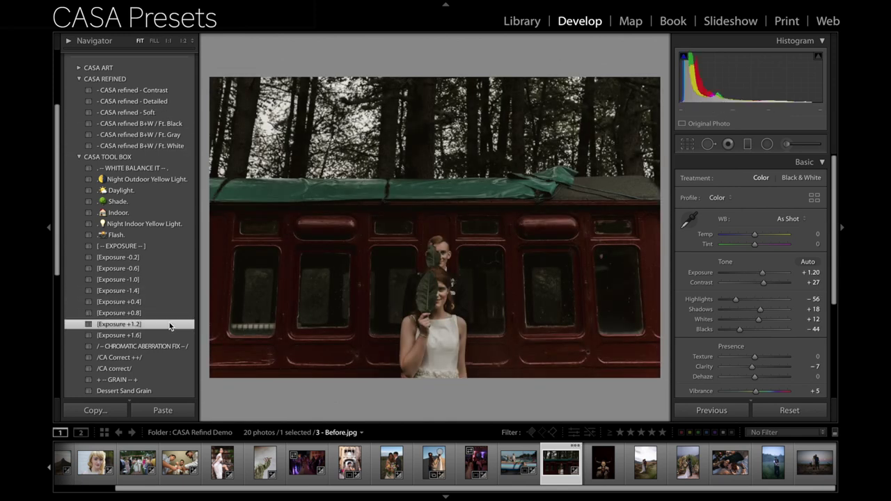
{"action": "left_click", "coordinate": [164, 201]}
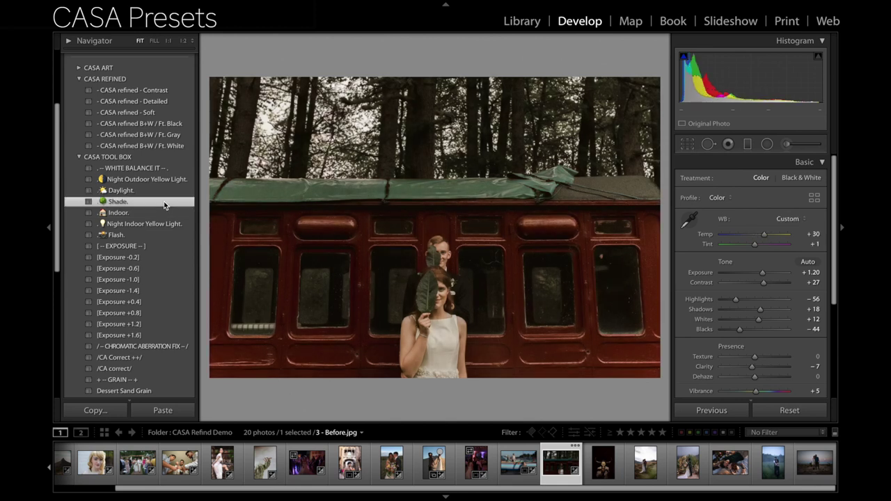
Step: Check the train photo's framing with the crop grid overlay, compare, then open the bull-skull portrait
{"action": "left_click", "coordinate": [688, 144]}
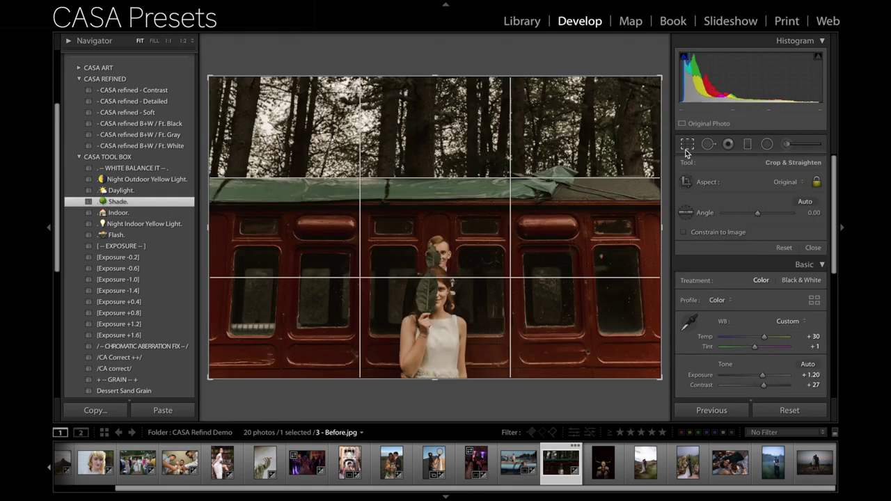
{"action": "key", "text": "o"}
{"action": "key", "text": "o"}
{"action": "key", "text": "o"}
{"action": "key", "text": "o"}
{"action": "key", "text": "o"}
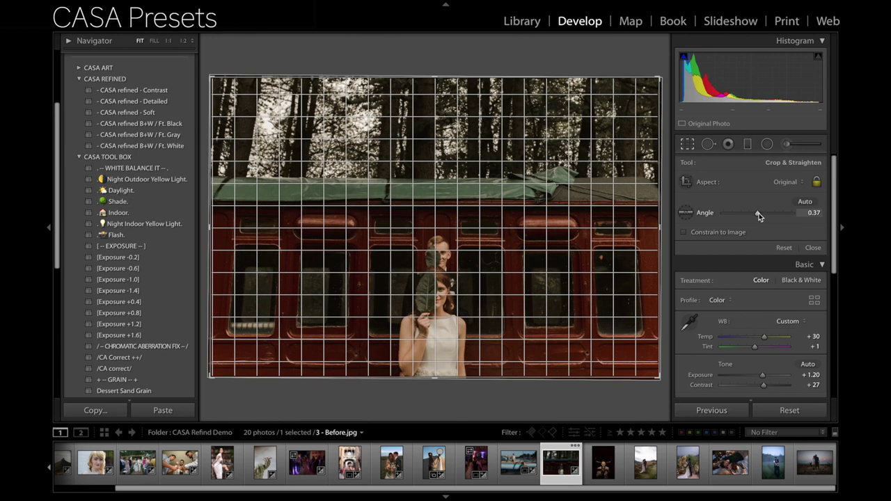
{"action": "key", "text": "r"}
{"action": "key", "text": "y"}
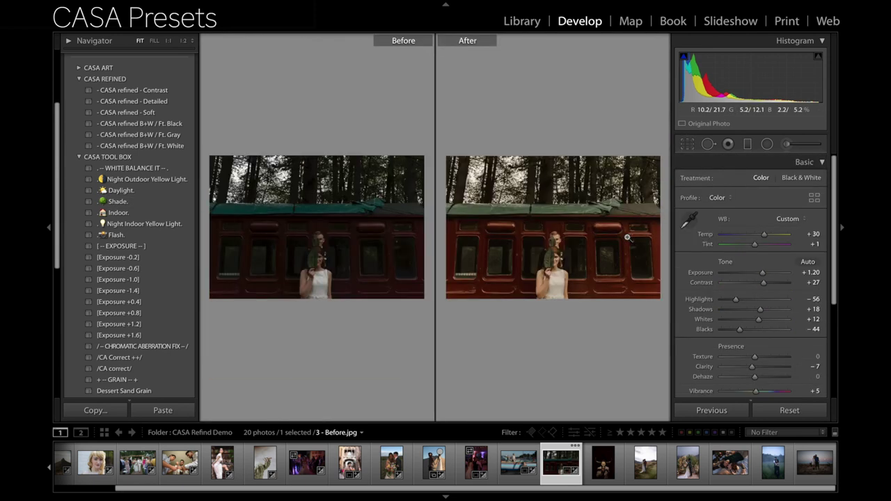
{"action": "key", "text": "y"}
{"action": "left_click", "coordinate": [603, 463]}
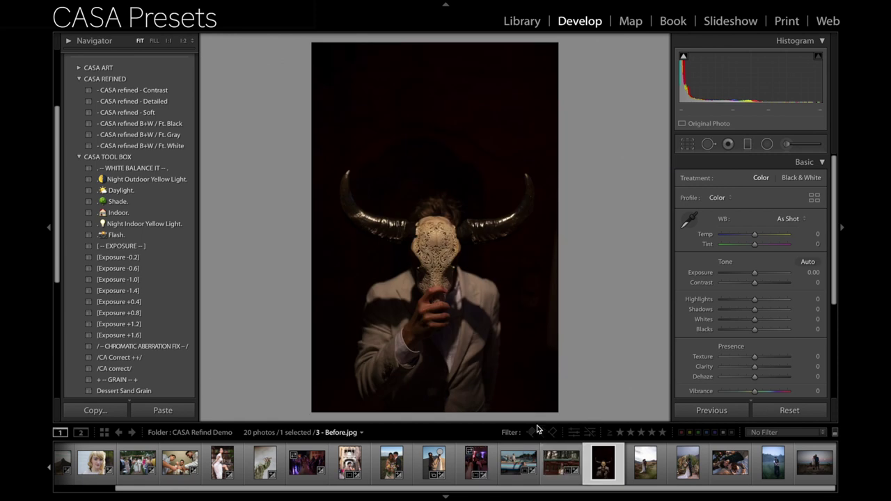
Step: Give the skull portrait B+W / Ft. Black, Exposure +0.8 and Dessert Sand Grain, then go to the mountain photo
{"action": "left_click", "coordinate": [186, 125]}
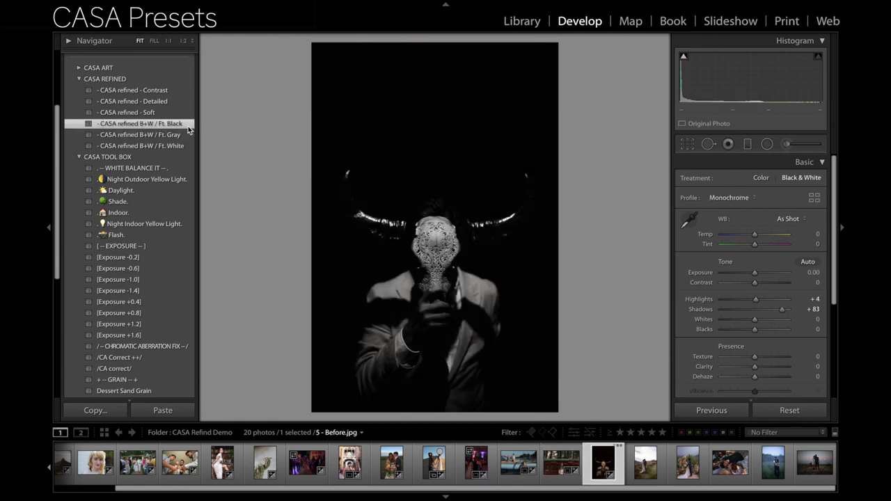
{"action": "left_click", "coordinate": [177, 311]}
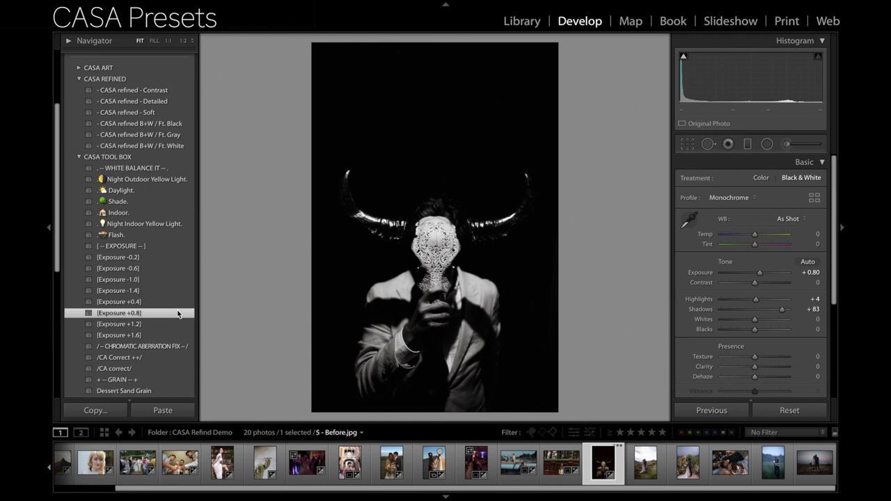
{"action": "scroll", "coordinate": [175, 354], "scroll_direction": "down", "scroll_amount": 1}
{"action": "left_click", "coordinate": [170, 368]}
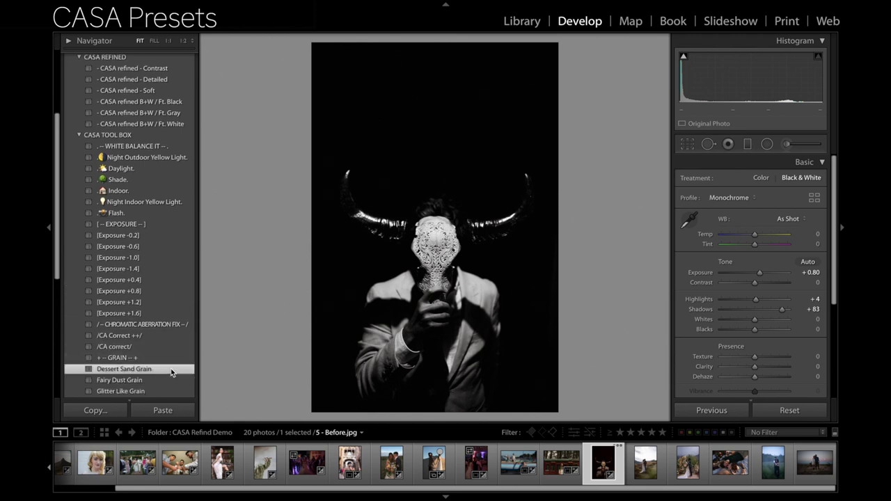
{"action": "key", "text": "y"}
{"action": "key", "text": "y"}
{"action": "key", "text": "Right"}
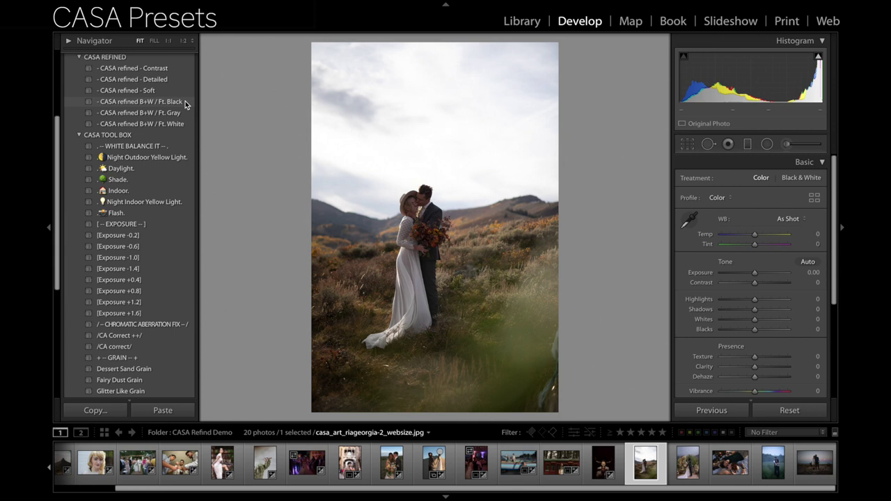
Step: Apply CASA refined - Detailed and Daylight balance to the mountain couple photo, cropping in from the top-left
{"action": "left_click", "coordinate": [177, 80]}
{"action": "left_click", "coordinate": [174, 168]}
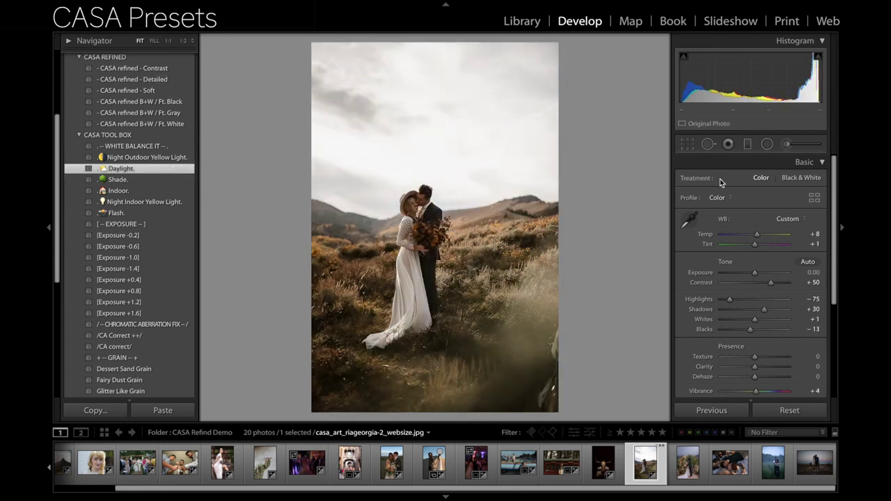
{"action": "left_click", "coordinate": [689, 145]}
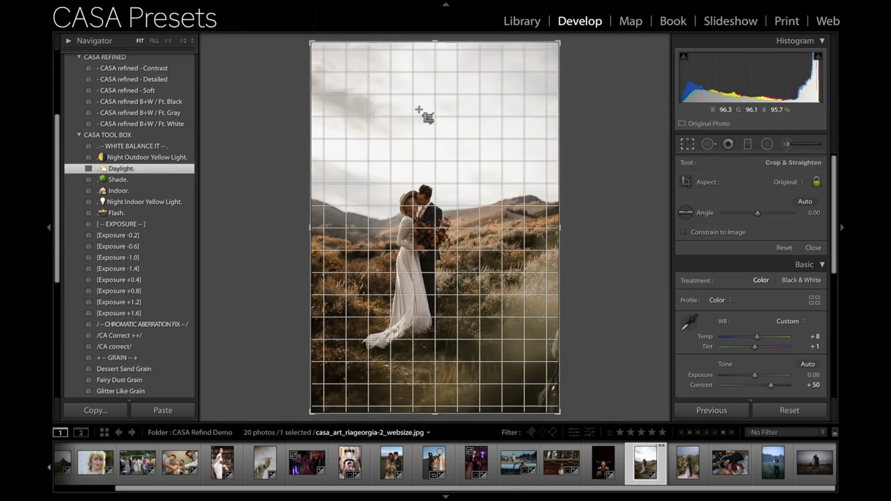
{"action": "left_click_drag", "start_coordinate": [309, 39], "coordinate": [369, 100]}
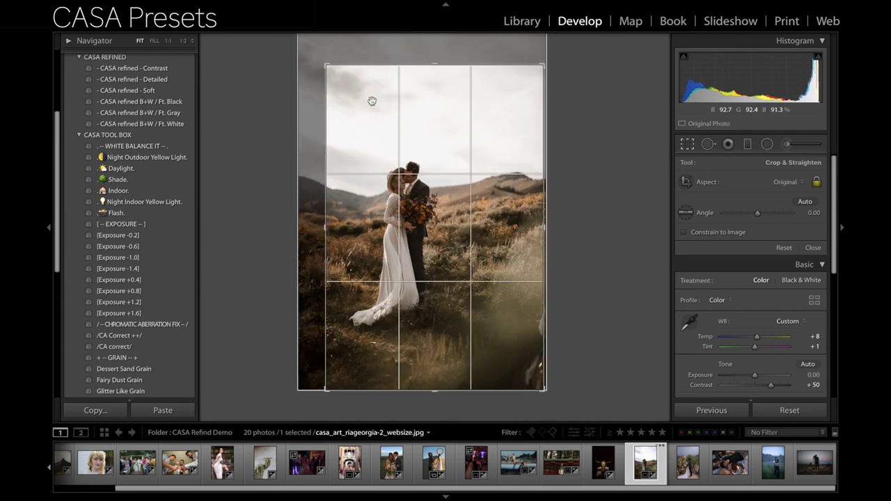
{"action": "key", "text": "Return"}
Step: Compare the mountain photo with its original, then open the cactus garden wedding photo
{"action": "key", "text": "y"}
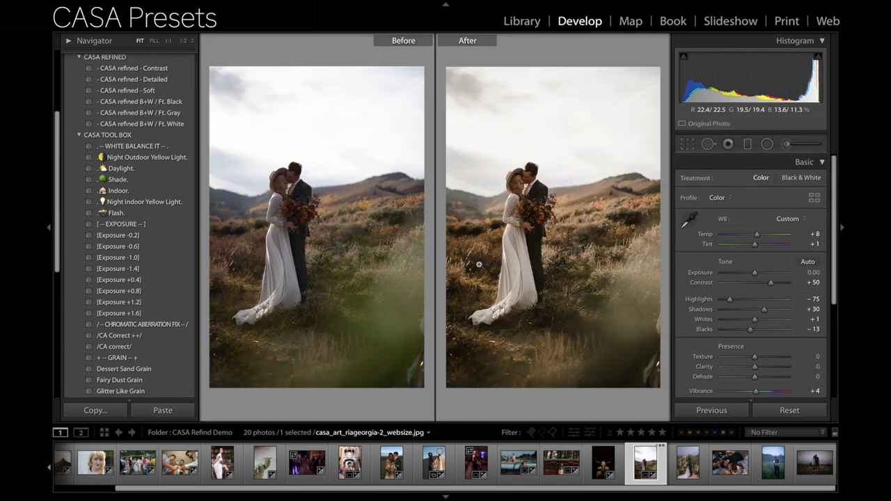
{"action": "key", "text": "y"}
{"action": "left_click", "coordinate": [688, 463]}
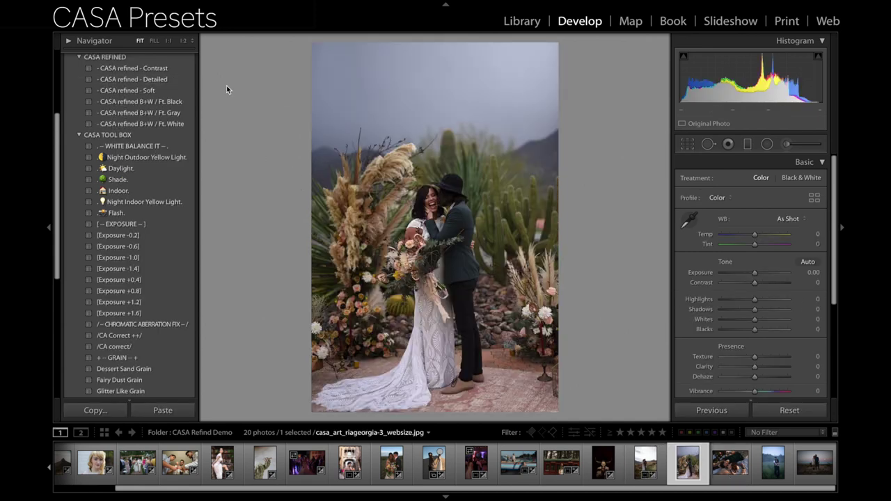
Step: Apply CASA refined - Detailed, Daylight white balance and Exposure +0.4 to the cactus photo
{"action": "left_click", "coordinate": [167, 80]}
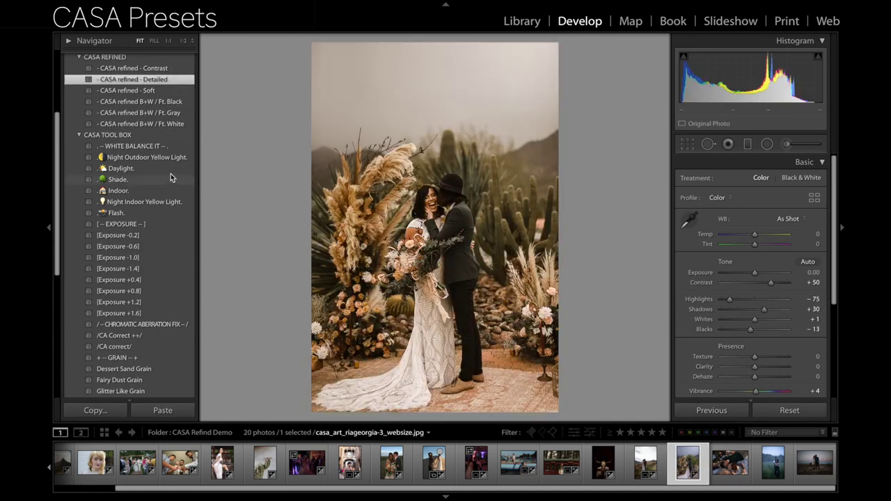
{"action": "left_click", "coordinate": [167, 169]}
{"action": "left_click", "coordinate": [119, 279]}
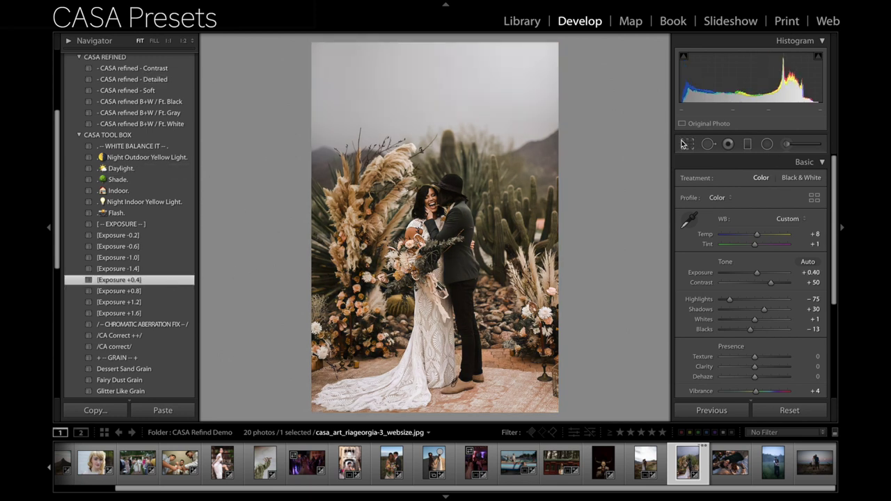
Step: Straighten the cactus photo by about 0.34°, compare, then open the blanket couple photo
{"action": "left_click", "coordinate": [687, 143]}
{"action": "left_click_drag", "start_coordinate": [763, 214], "coordinate": [759, 215]}
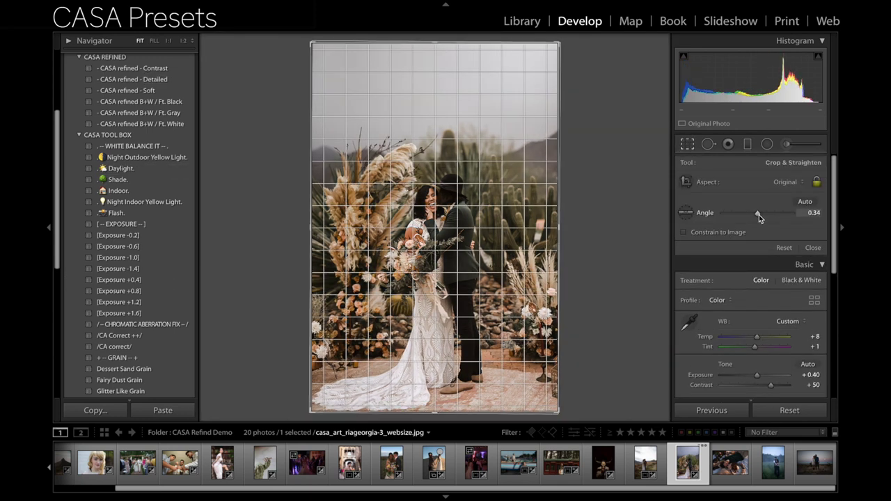
{"action": "key", "text": "Return"}
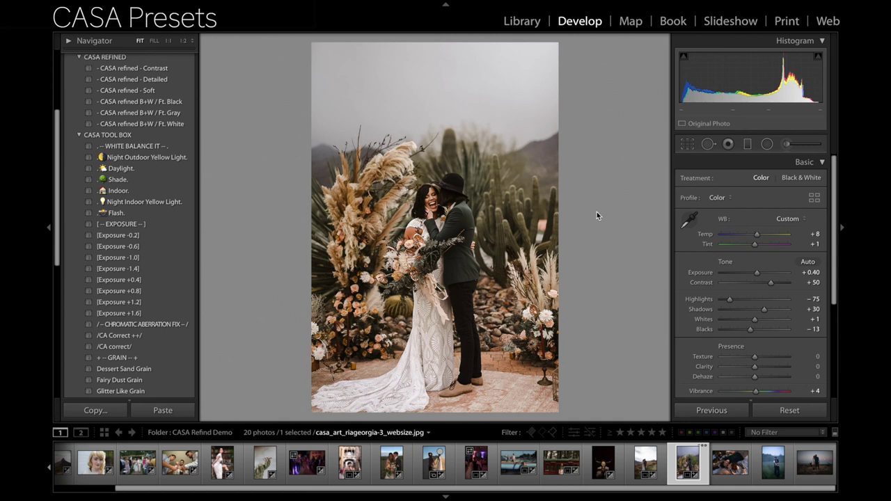
{"action": "key", "text": "y"}
{"action": "key", "text": "y"}
{"action": "left_click", "coordinate": [713, 465]}
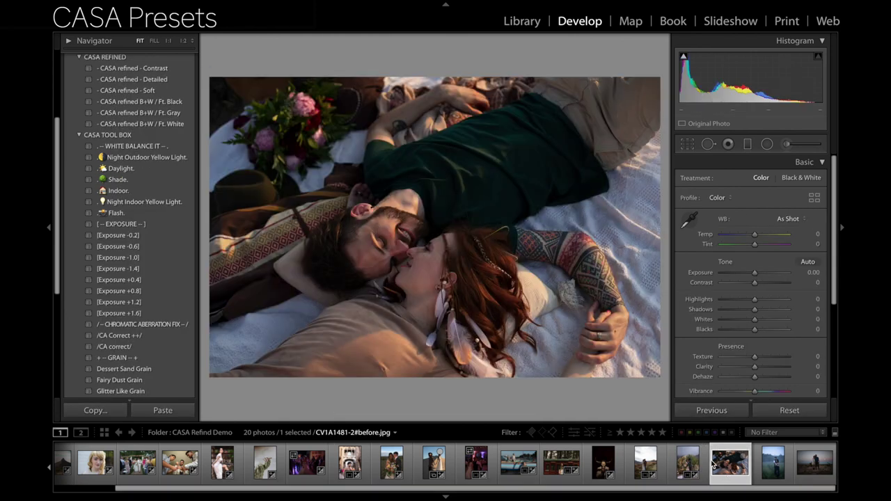
Step: Give the blanket couple photo CASA refined - Soft, Shade white balance and Exposure +0.4, and compare before/after
{"action": "left_click", "coordinate": [162, 91]}
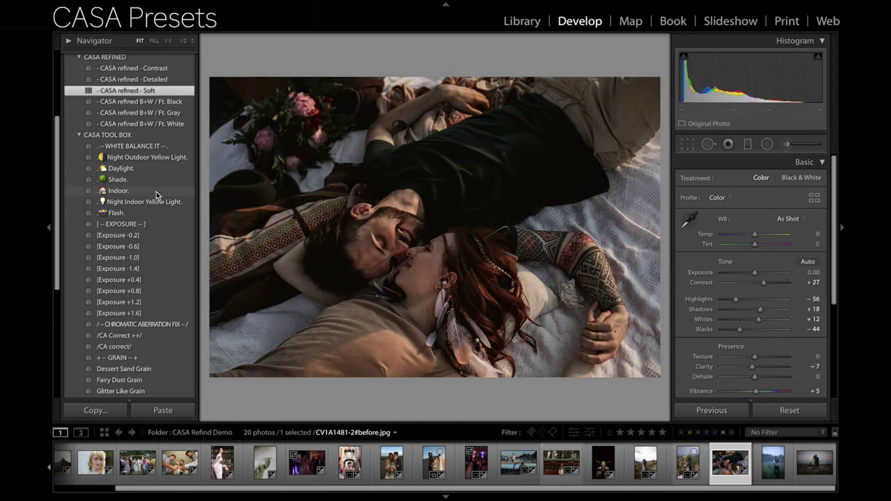
{"action": "left_click", "coordinate": [152, 181]}
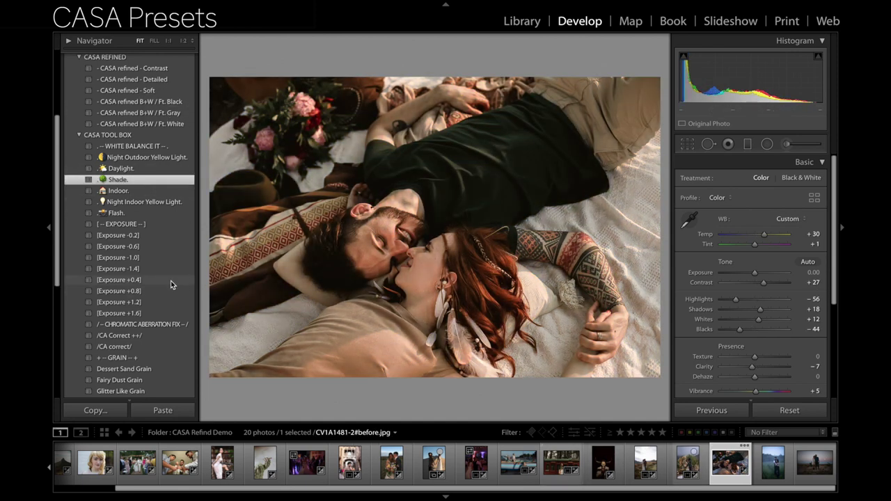
{"action": "left_click", "coordinate": [170, 280]}
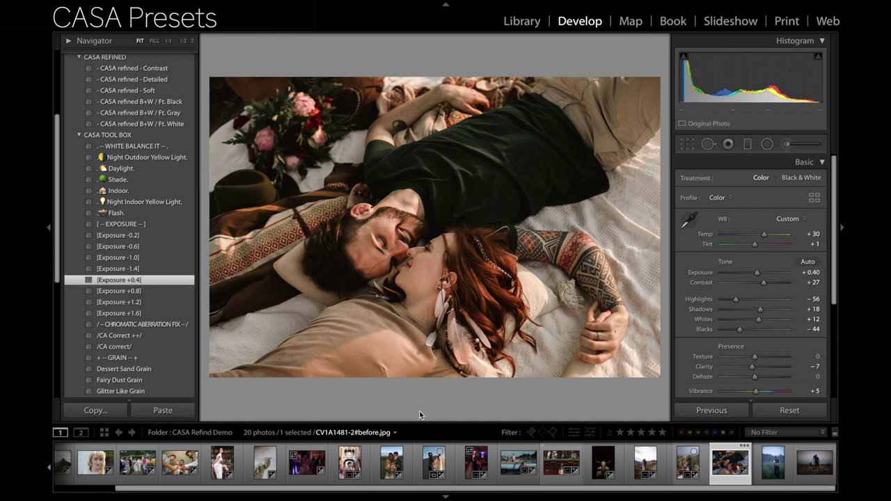
{"action": "key", "text": "y"}
{"action": "key", "text": "y"}
{"action": "left_click", "coordinate": [773, 463]}
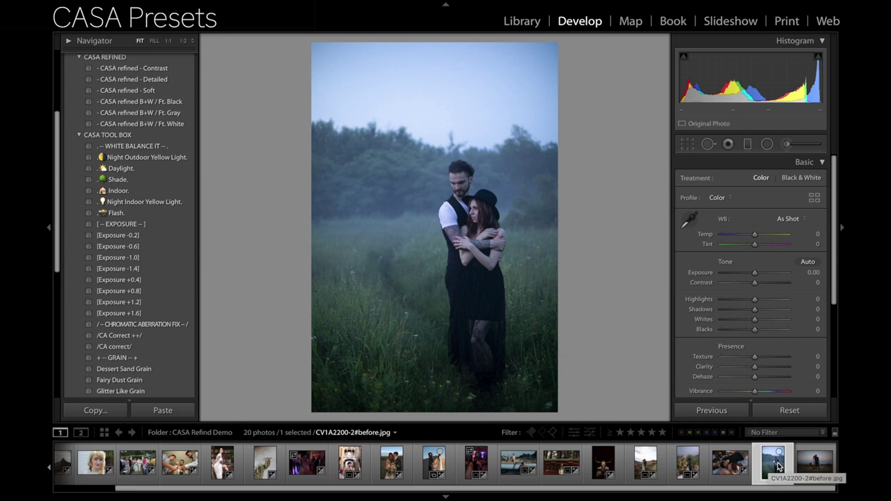
Step: Apply CASA refined B+W / Ft. White, Exposure +0.4 and Fairy Dust Grain to the misty field photo
{"action": "left_click", "coordinate": [190, 123]}
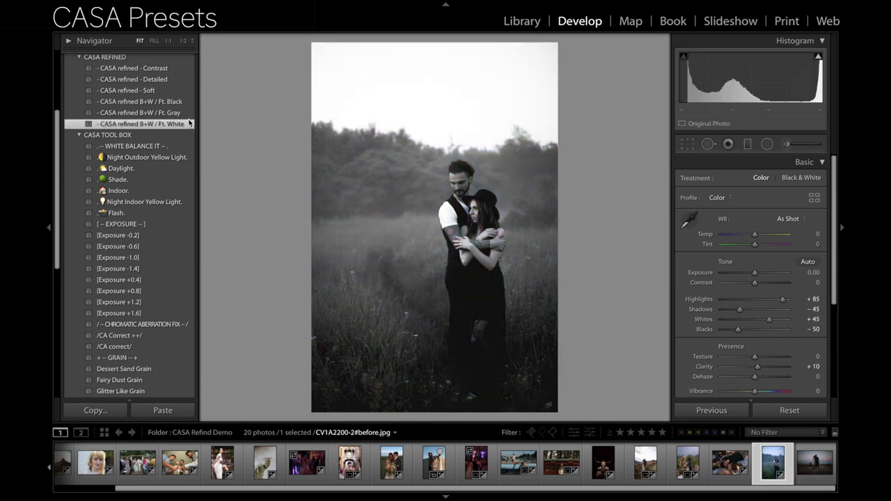
{"action": "left_click", "coordinate": [157, 281]}
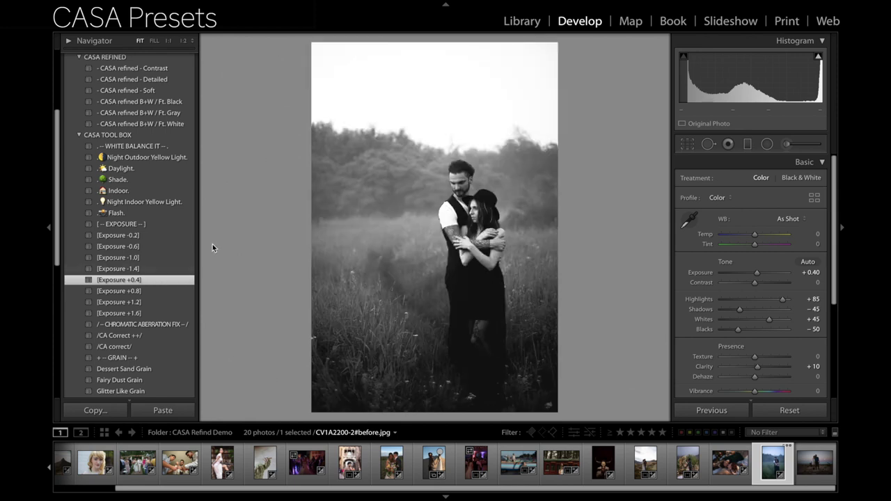
{"action": "scroll", "coordinate": [154, 351], "scroll_direction": "down", "scroll_amount": 1}
{"action": "left_click", "coordinate": [139, 362]}
{"action": "left_click", "coordinate": [459, 190]}
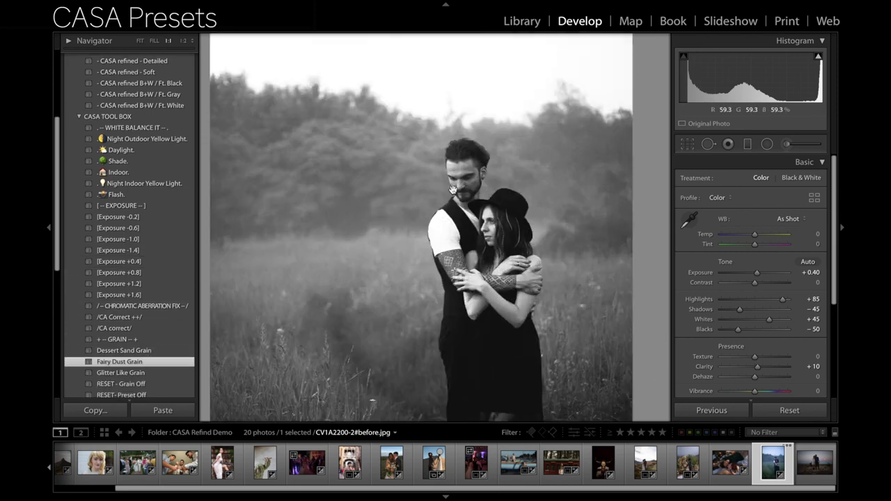
{"action": "left_click", "coordinate": [459, 190]}
Step: Shift the crop to reposition the couple, check the straightening angle, and compare before/after
{"action": "key", "text": "r"}
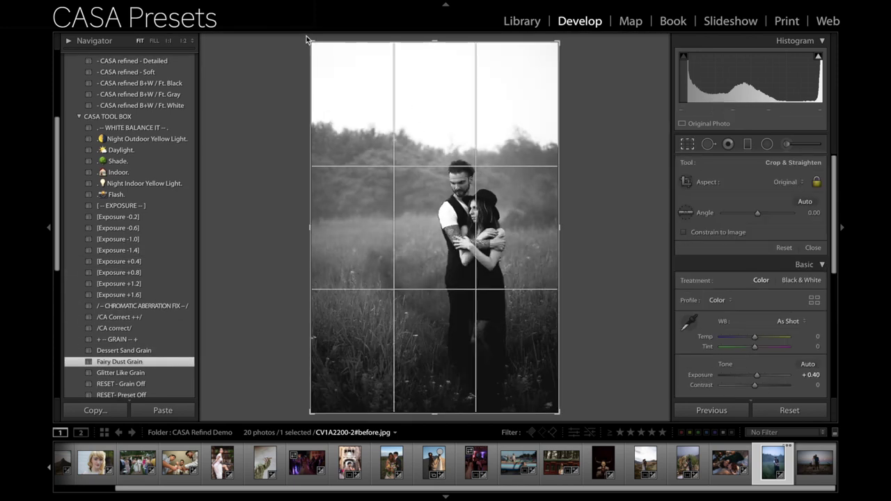
{"action": "left_click_drag", "start_coordinate": [348, 54], "coordinate": [432, 76]}
{"action": "key", "text": "Return"}
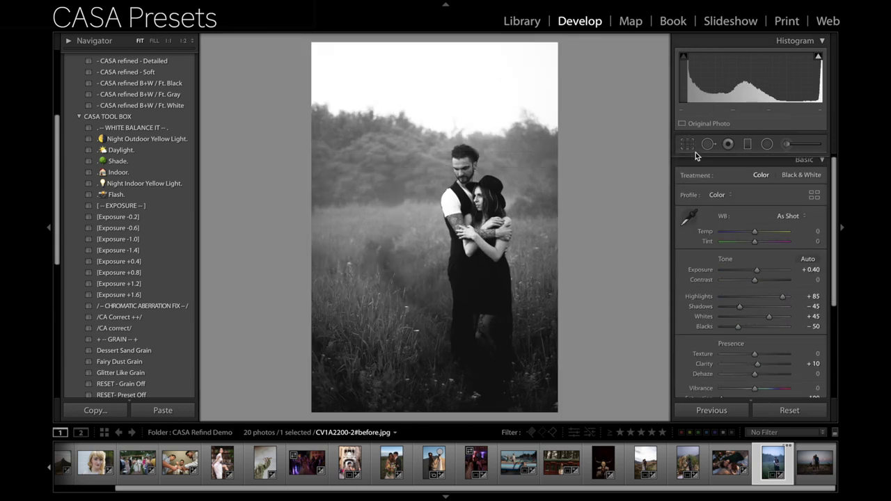
{"action": "left_click", "coordinate": [687, 144]}
{"action": "left_click", "coordinate": [757, 212]}
{"action": "key", "text": "r"}
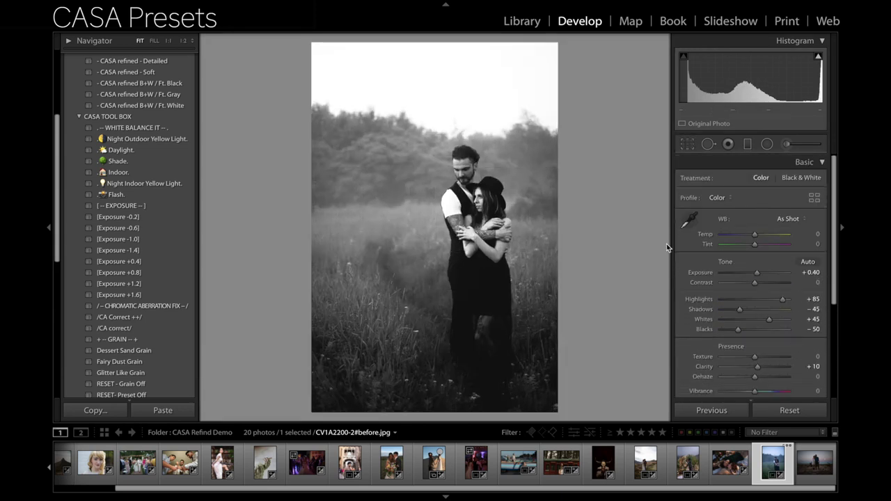
{"action": "key", "text": "y"}
{"action": "key", "text": "y"}
{"action": "key", "text": "Right"}
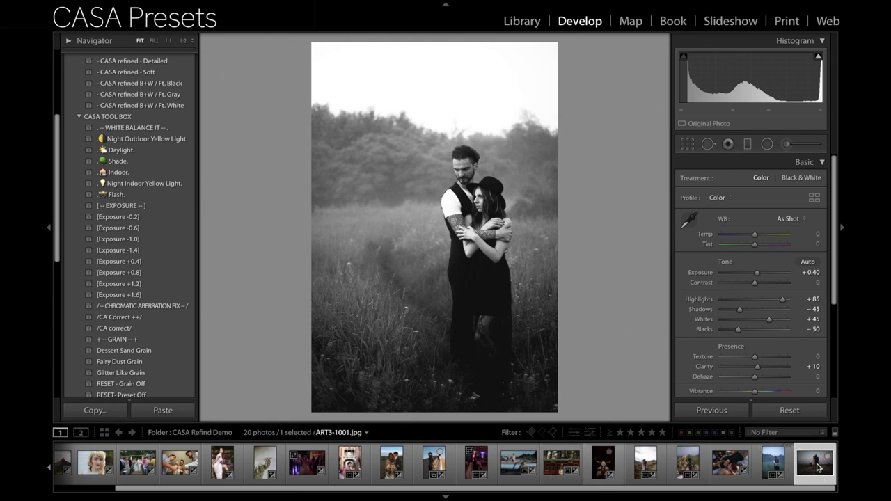
Step: Apply CASA refined - Soft and Exposure +0.8 to the desert dusk couple photo
{"action": "scroll", "coordinate": [169, 84], "scroll_direction": "up", "scroll_amount": 1}
{"action": "left_click", "coordinate": [169, 88]}
{"action": "left_click", "coordinate": [164, 289]}
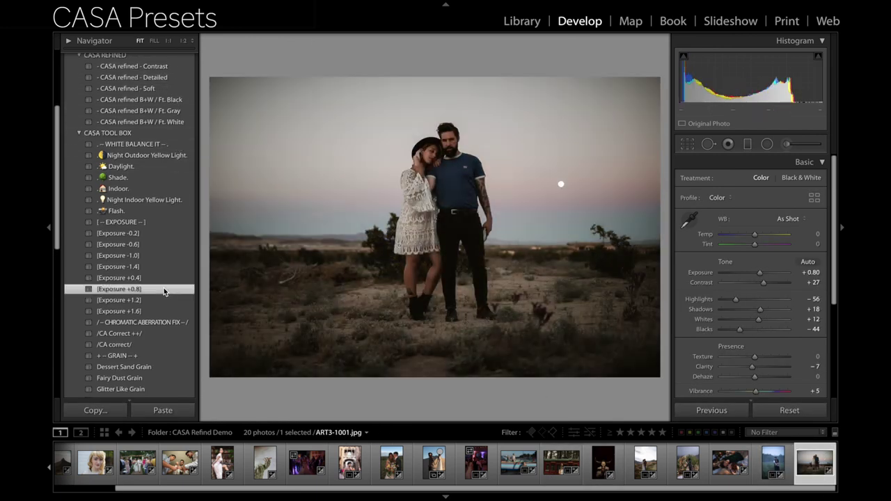
Step: Set the manual Lens Corrections vignetting amount to +65
{"action": "scroll", "coordinate": [752, 358], "scroll_direction": "down", "scroll_amount": 5}
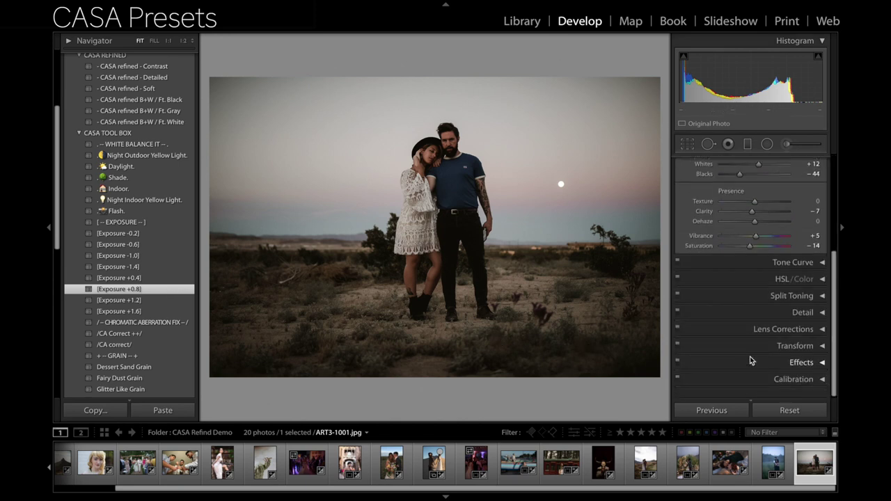
{"action": "left_click", "coordinate": [808, 335]}
{"action": "scroll", "coordinate": [754, 362], "scroll_direction": "down", "scroll_amount": 3}
{"action": "left_click_drag", "start_coordinate": [755, 370], "coordinate": [778, 371]}
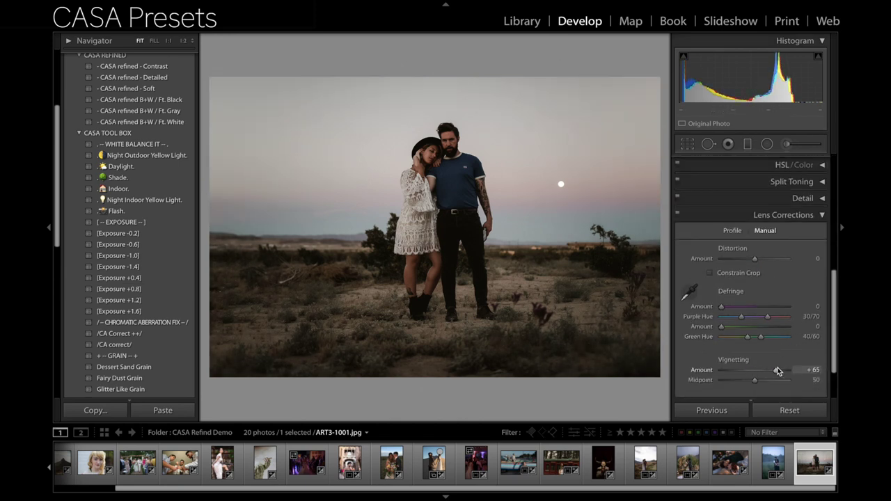
{"action": "left_click", "coordinate": [794, 215]}
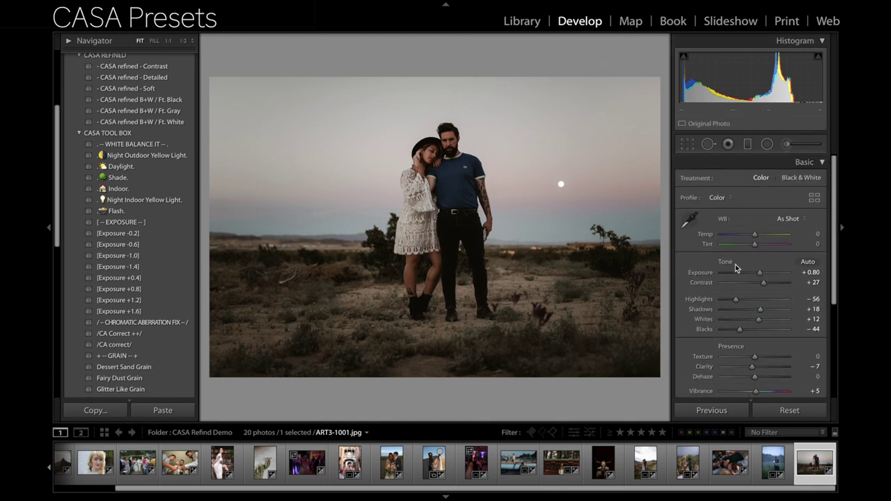
Step: Tighten the crop around the couple and compare the edit with the original
{"action": "left_click", "coordinate": [688, 146]}
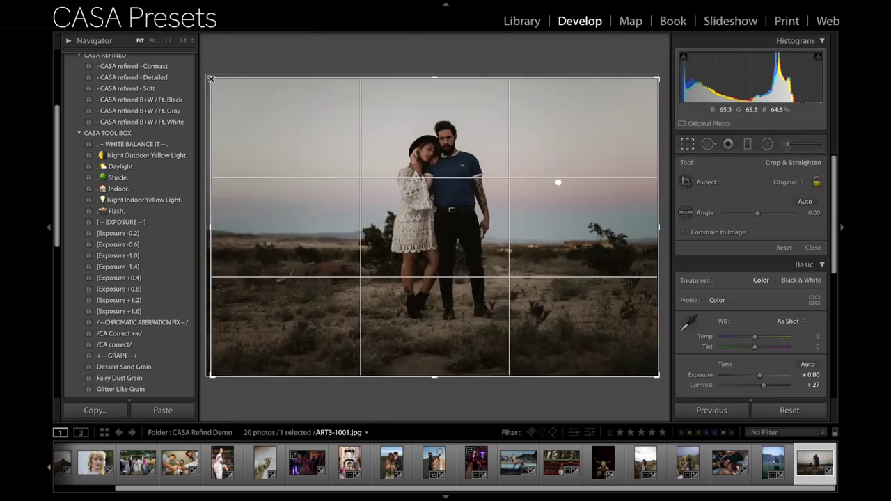
{"action": "left_click_drag", "start_coordinate": [407, 117], "coordinate": [397, 108]}
{"action": "key", "text": "Return"}
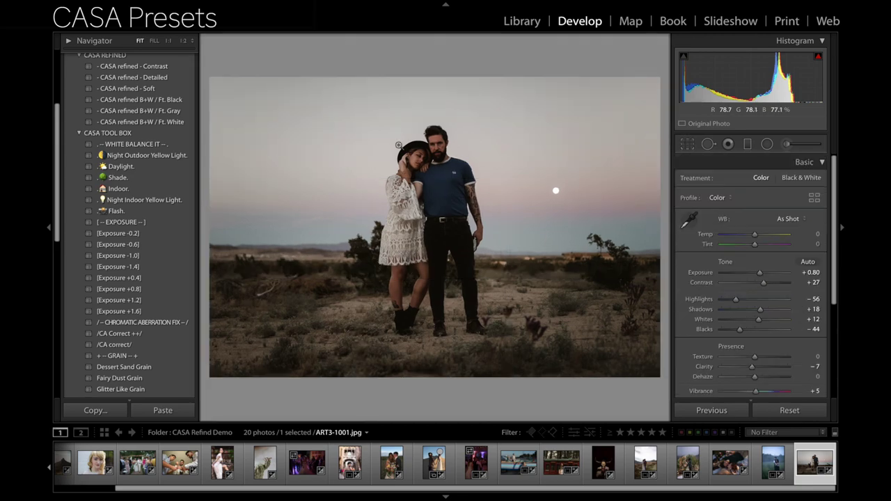
{"action": "key", "text": "y"}
{"action": "key", "text": "y"}
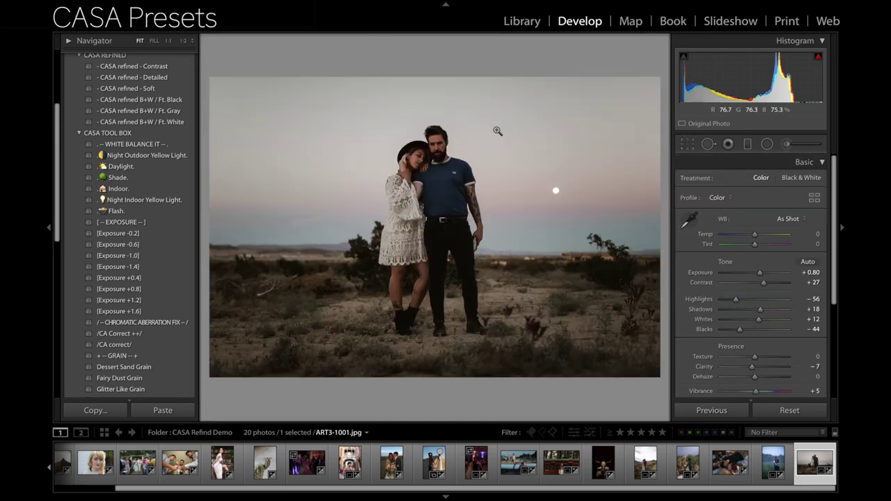